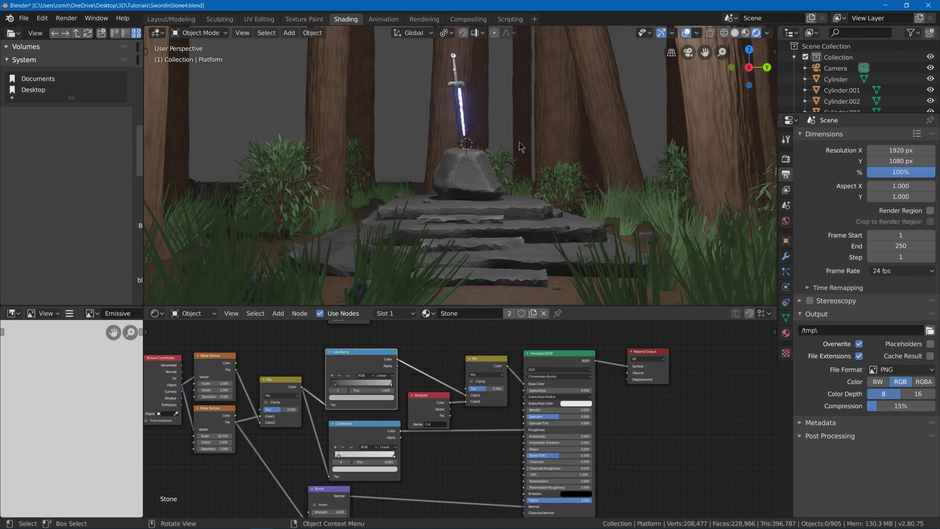
- Add a cube mesh to the forest scene and rename it Fog
{"action": "scroll", "coordinate": [521, 146], "scroll_direction": "down", "scroll_amount": 6}
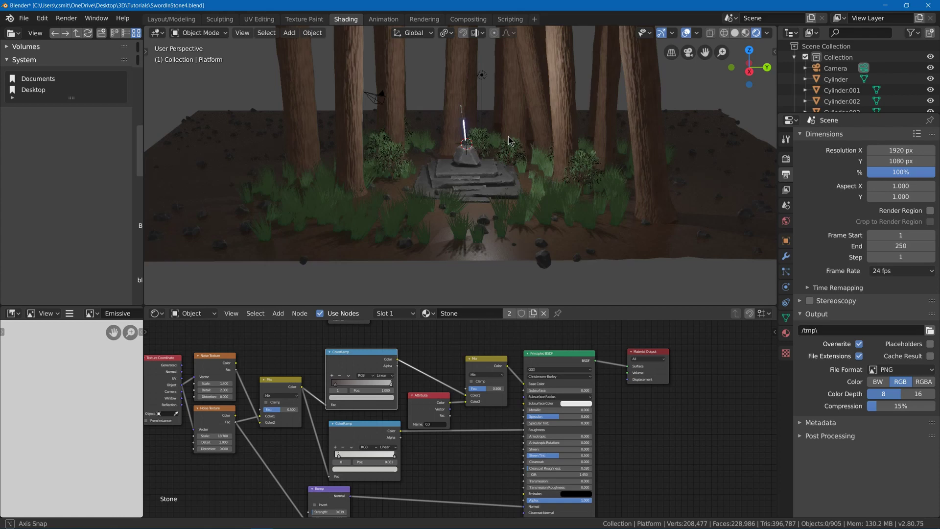
{"action": "key", "text": "shift+a"}
{"action": "mouse_move", "coordinate": [505, 141]}
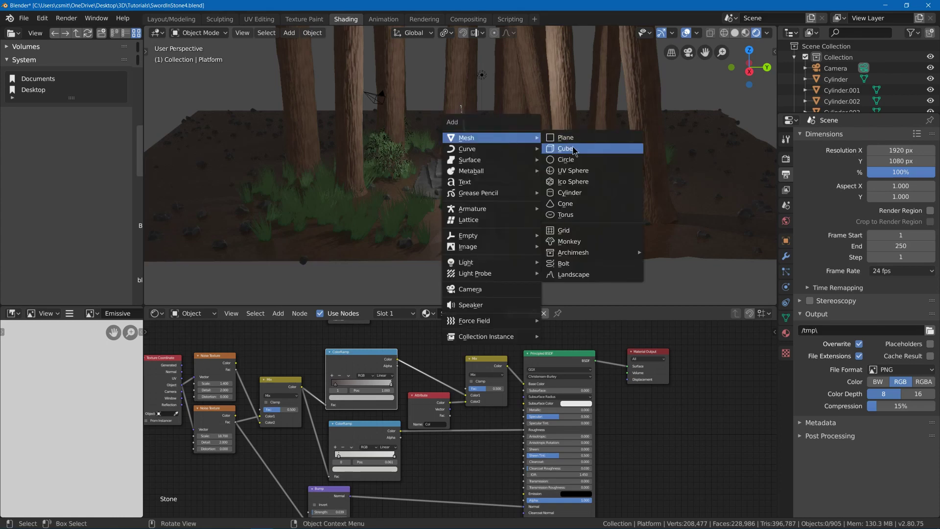
{"action": "left_click", "coordinate": [576, 149]}
{"action": "middle_click_drag", "start_coordinate": [576, 152], "coordinate": [482, 153]}
{"action": "key", "text": "F2"}
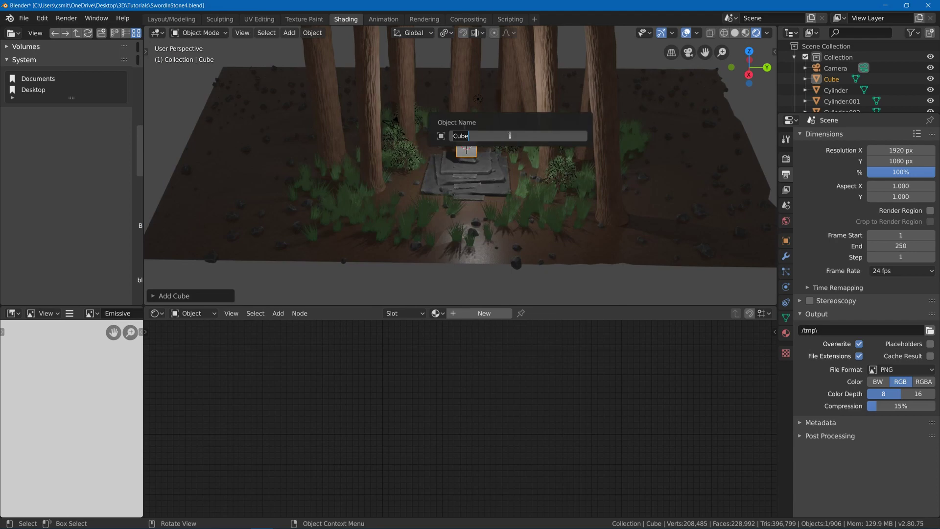
{"action": "type", "text": "Fog"}
{"action": "key", "text": "Return"}
- Scale the Fog cube up to about 30 on all axes and move it so it encloses the sword scene
{"action": "key", "text": "s"}
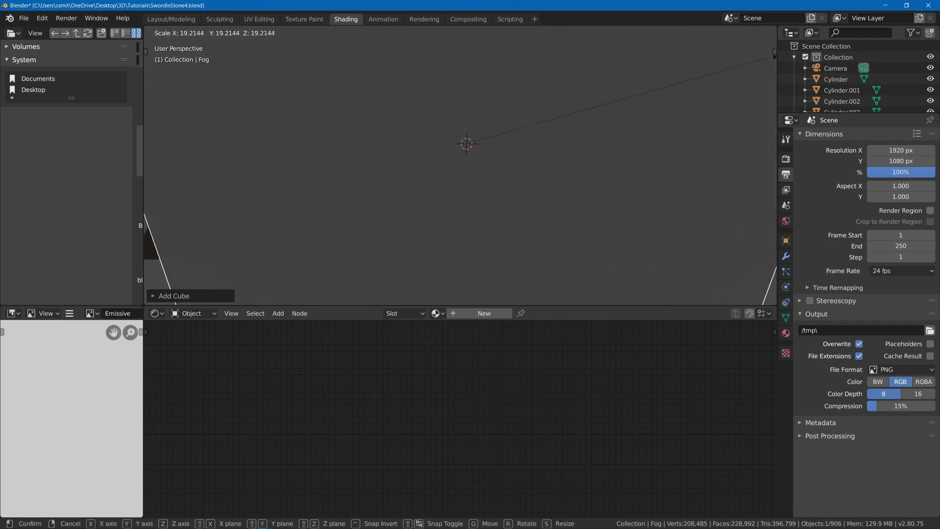
{"action": "left_click", "coordinate": [147, 235]}
{"action": "scroll", "coordinate": [52, 93], "scroll_direction": "down", "scroll_amount": 3}
{"action": "middle_click_drag", "start_coordinate": [254, 146], "coordinate": [497, 157]}
{"action": "scroll", "coordinate": [477, 152], "scroll_direction": "down", "scroll_amount": 1}
{"action": "key", "text": "s"}
{"action": "left_click", "coordinate": [539, 136]}
{"action": "key", "text": "g"}
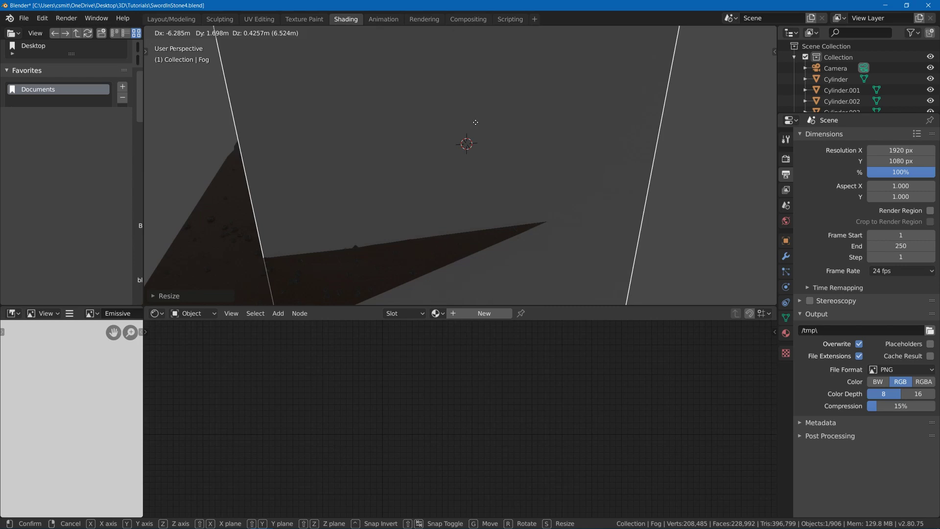
{"action": "left_click", "coordinate": [446, 135]}
{"action": "middle_click_drag", "start_coordinate": [447, 136], "coordinate": [569, 166]}
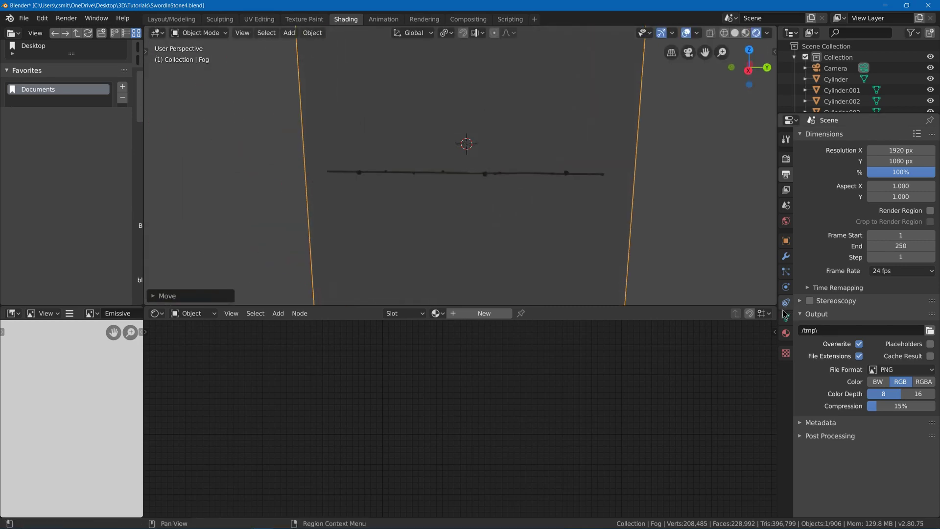
- Set the Fog cube's viewport display to Bounds
{"action": "left_click", "coordinate": [786, 240]}
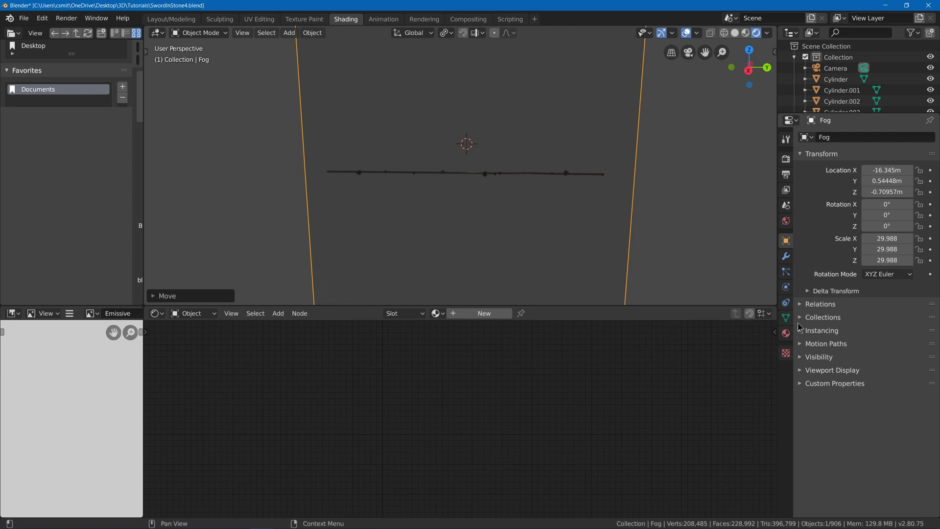
{"action": "left_click", "coordinate": [803, 370]}
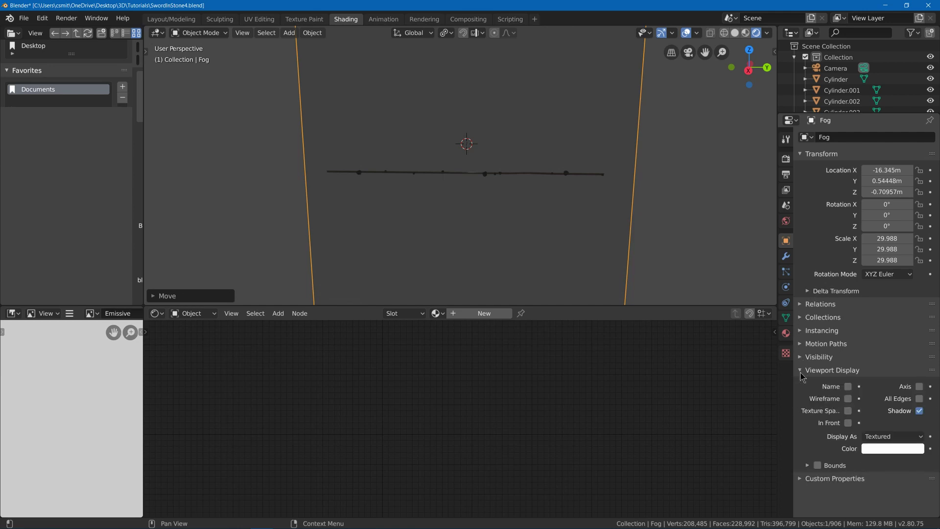
{"action": "left_click", "coordinate": [870, 436]}
{"action": "left_click", "coordinate": [889, 450]}
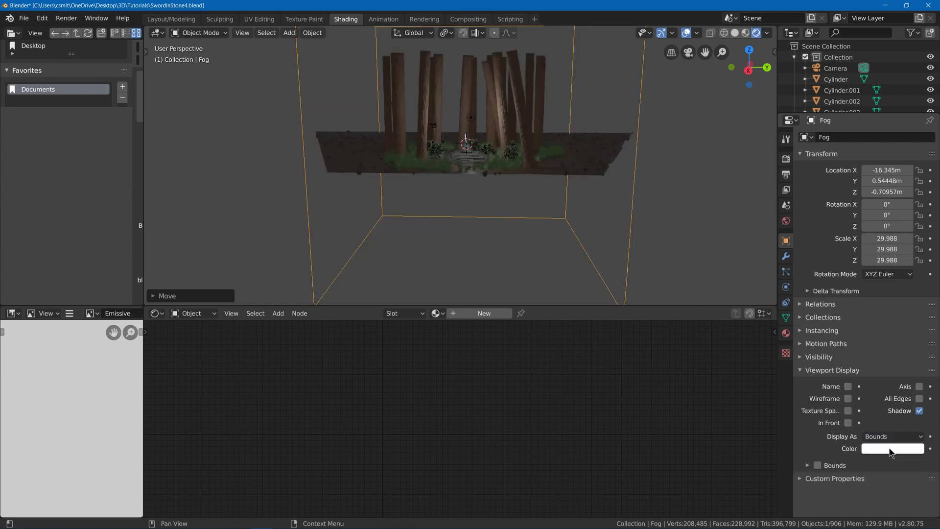
- Create a new material for the cube and name it Fog
{"action": "middle_click_drag", "start_coordinate": [638, 246], "coordinate": [380, 221]}
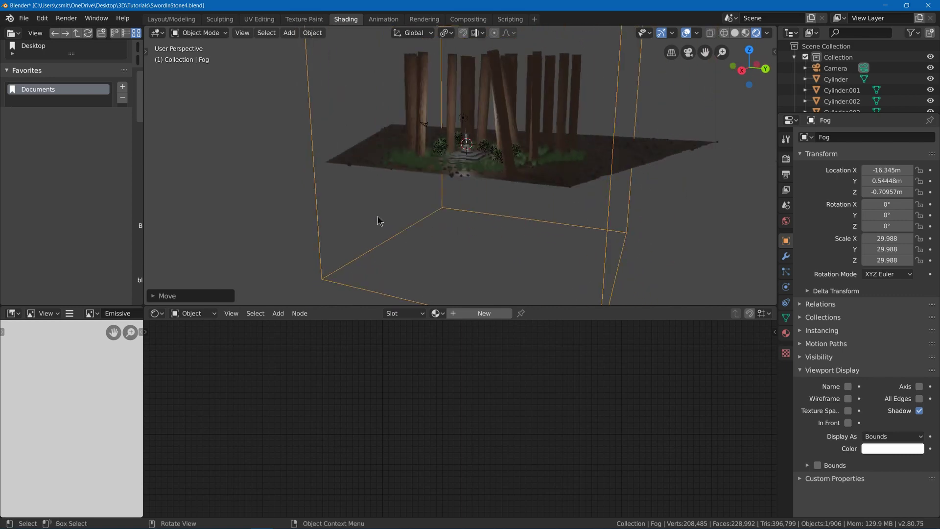
{"action": "left_click", "coordinate": [472, 316]}
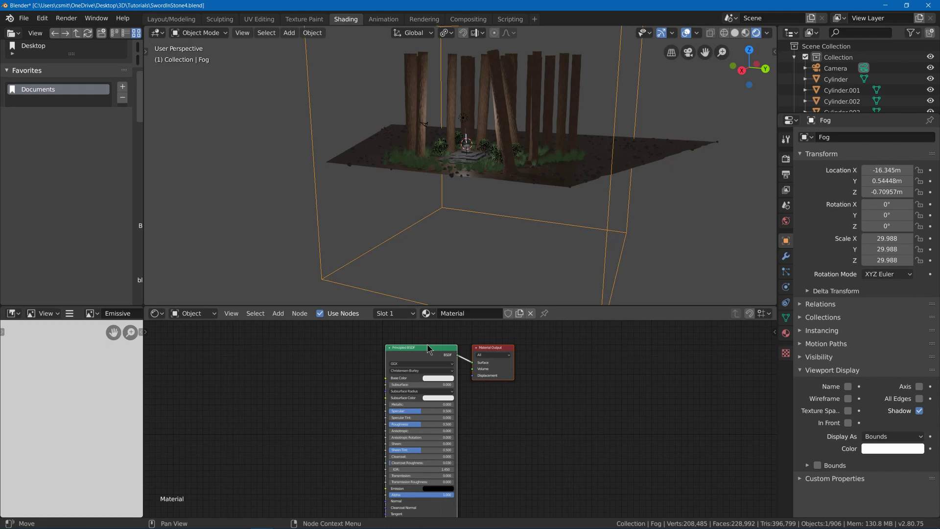
{"action": "left_click", "coordinate": [469, 313]}
{"action": "type", "text": "Fog"}
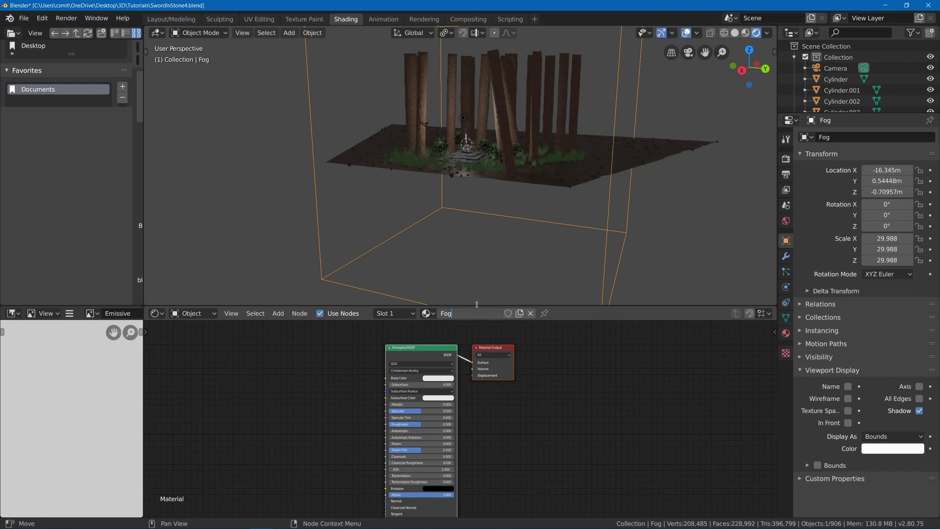
{"action": "key", "text": "Return"}
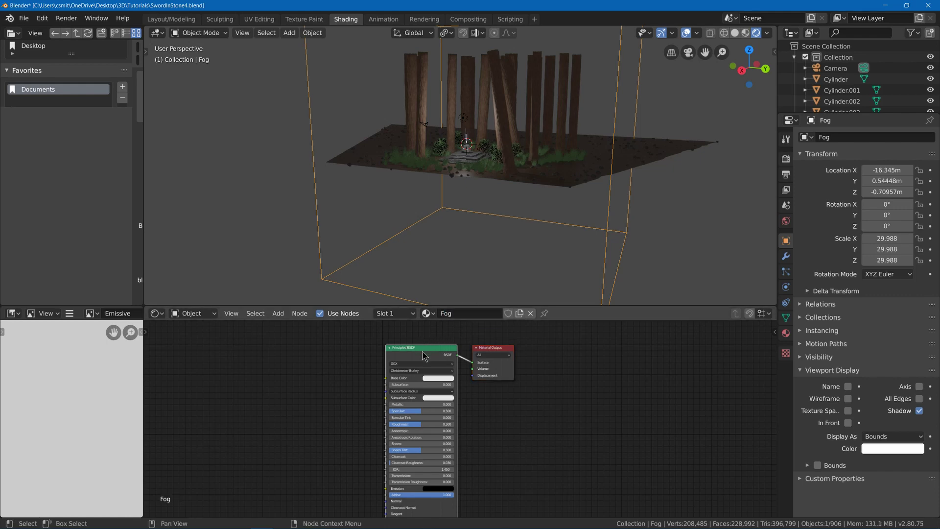
- Replace the Principled BSDF node with a Principled Volume node connected to the Volume input of the Material Output
{"action": "key", "text": "x"}
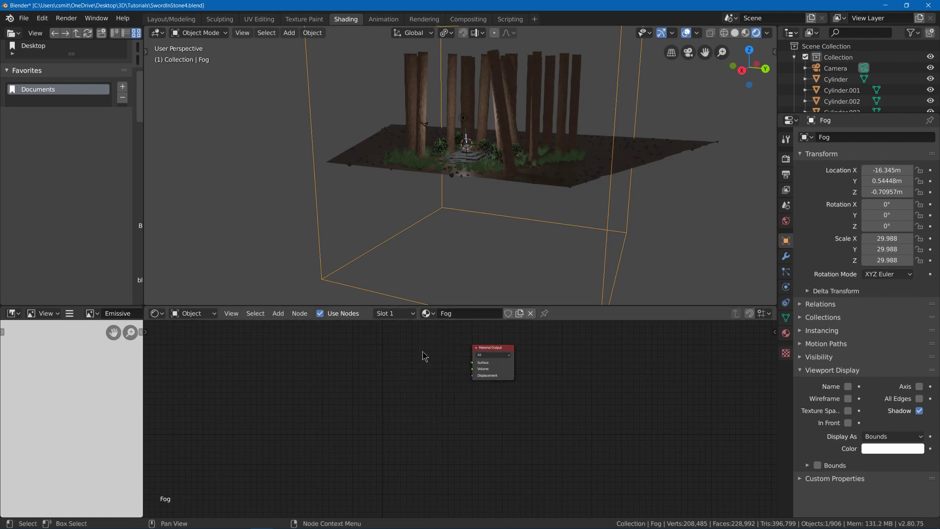
{"action": "key", "text": "shift+a"}
{"action": "left_click", "coordinate": [389, 346]}
{"action": "type", "text": "princ"}
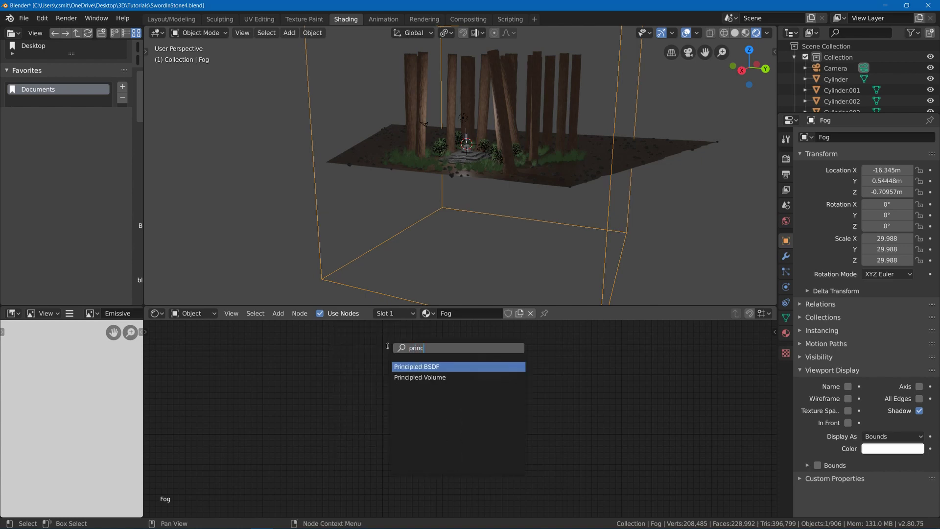
{"action": "left_click", "coordinate": [419, 377]}
{"action": "left_click", "coordinate": [392, 390]}
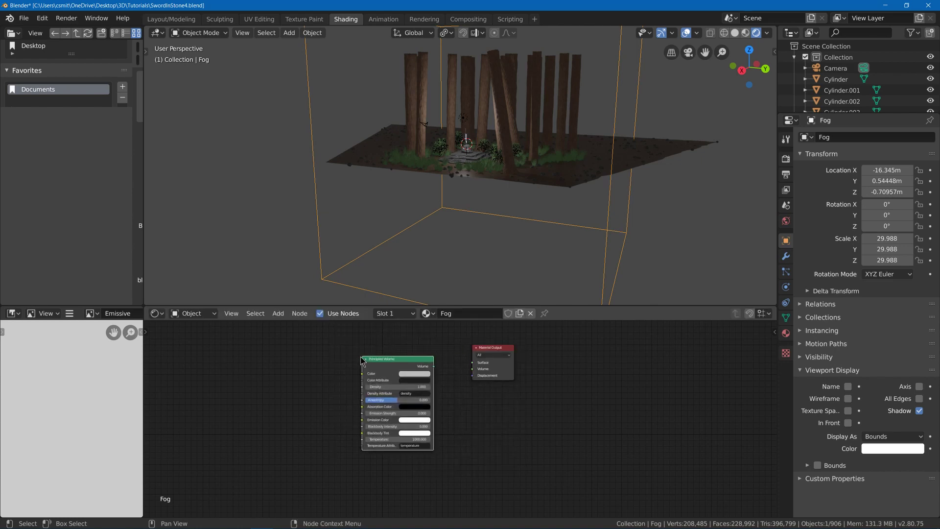
{"action": "scroll", "coordinate": [436, 369], "scroll_direction": "up", "scroll_amount": 4}
{"action": "scroll", "coordinate": [438, 370], "scroll_direction": "up", "scroll_amount": 1}
{"action": "left_click_drag", "start_coordinate": [402, 368], "coordinate": [470, 374]}
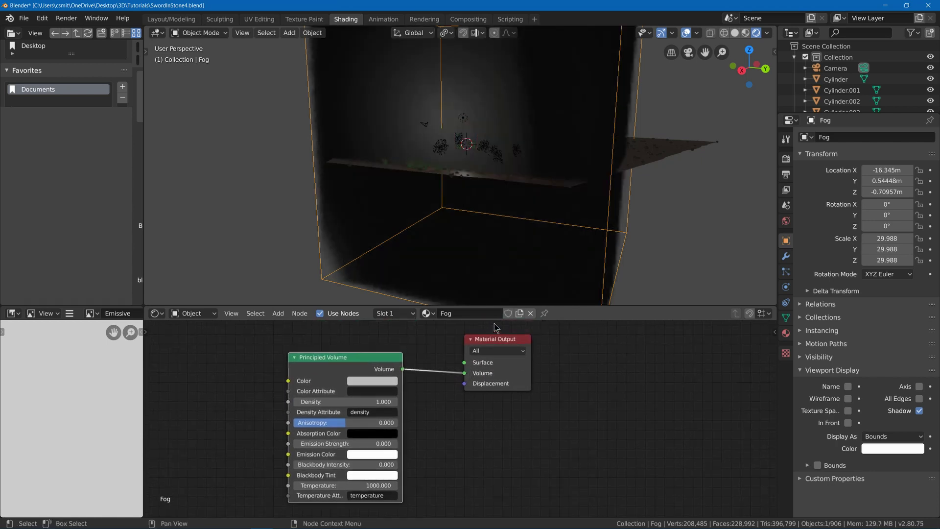
- Set the Principled Volume's density to 0.1 and its color to a medium blue
{"action": "middle_click_drag", "start_coordinate": [478, 193], "coordinate": [504, 180]}
{"action": "scroll", "coordinate": [505, 176], "scroll_direction": "up", "scroll_amount": 5}
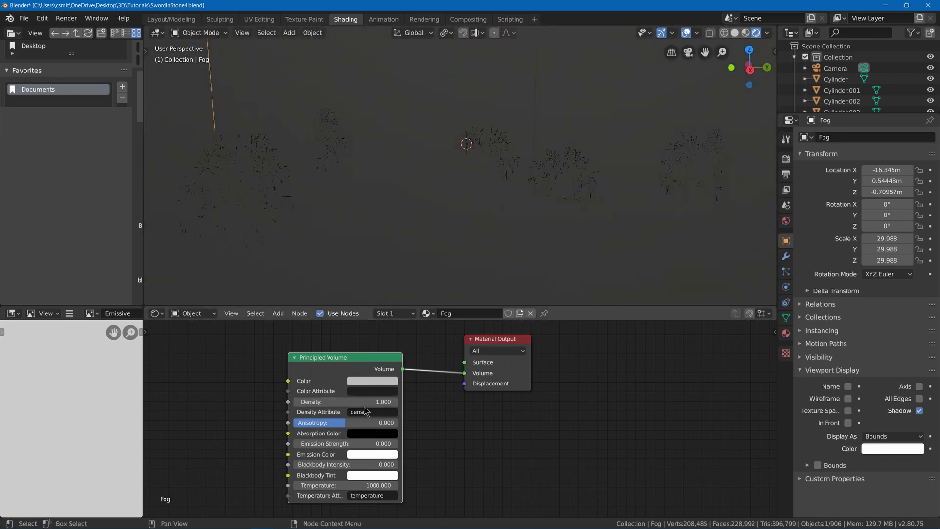
{"action": "mouse_move", "coordinate": [362, 402]}
{"action": "left_mouse_down"}
{"action": "mouse_move", "coordinate": [303, 403]}
{"action": "mouse_move", "coordinate": [365, 403]}
{"action": "left_mouse_up"}
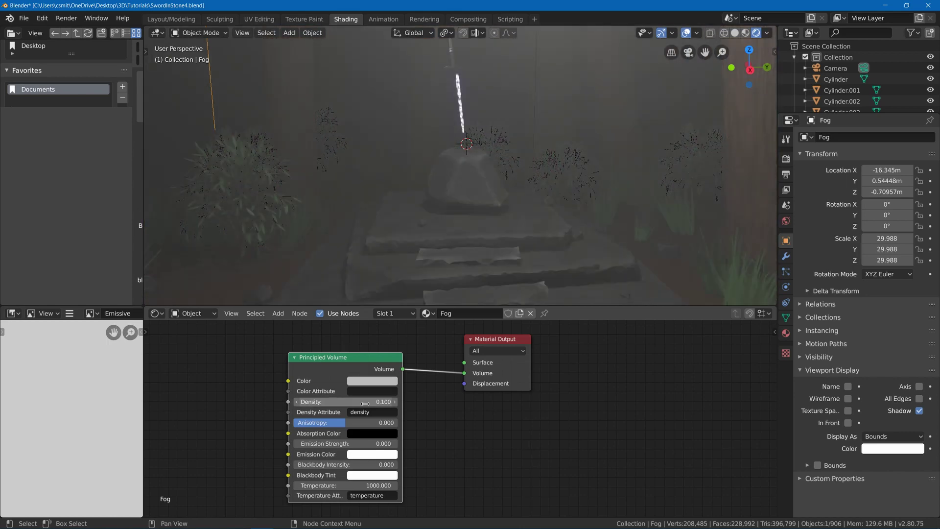
{"action": "middle_click_drag", "start_coordinate": [452, 240], "coordinate": [457, 180]}
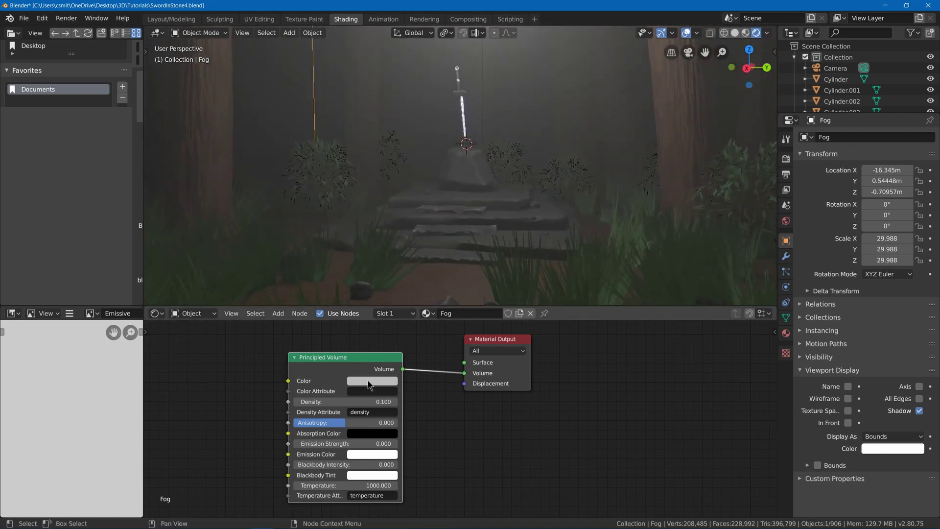
{"action": "left_click", "coordinate": [370, 381]}
{"action": "left_click_drag", "start_coordinate": [392, 275], "coordinate": [394, 263]}
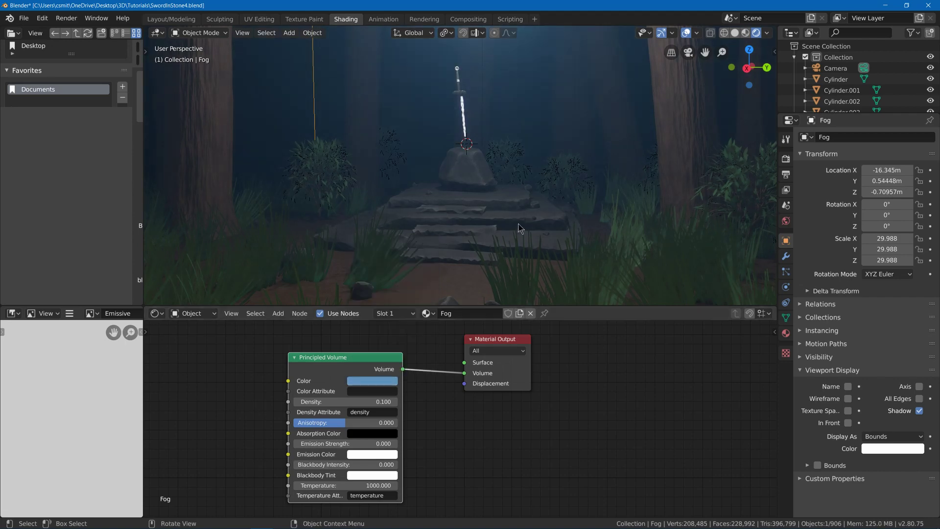
- Delete the existing light above the sword
{"action": "middle_click_drag", "start_coordinate": [465, 110], "coordinate": [451, 151], "text": "shift"}
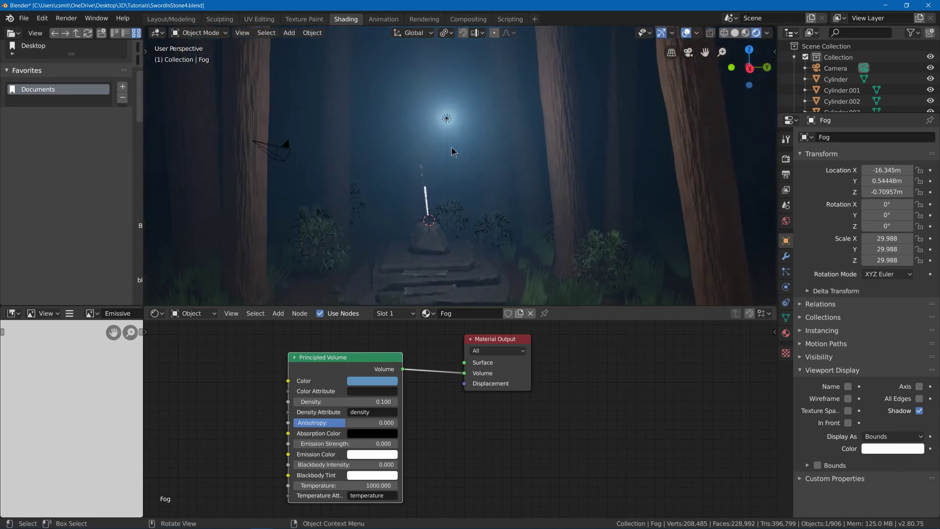
{"action": "left_click", "coordinate": [447, 119]}
{"action": "key", "text": "Delete"}
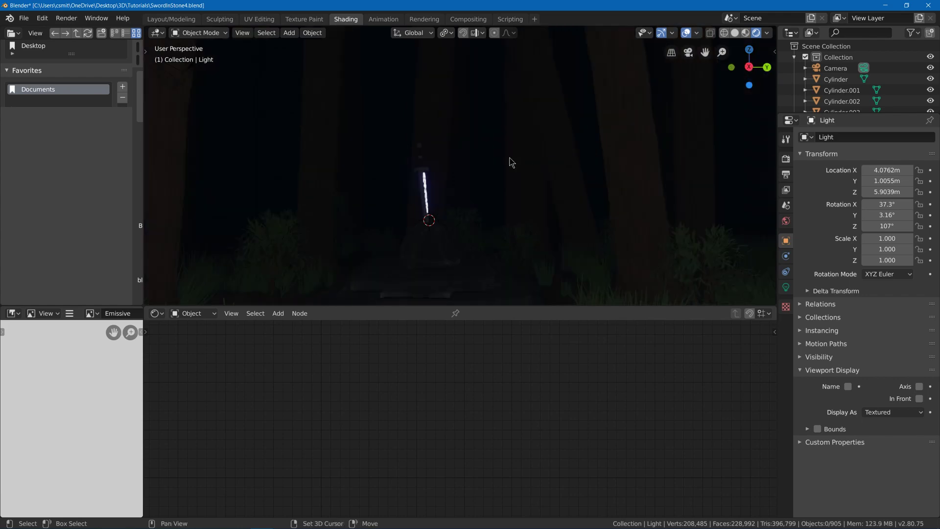
- Add a sun light and rotate it to about -19.2° in X, 4.9° in Y and -1.7° in Z
{"action": "key", "text": "shift+a"}
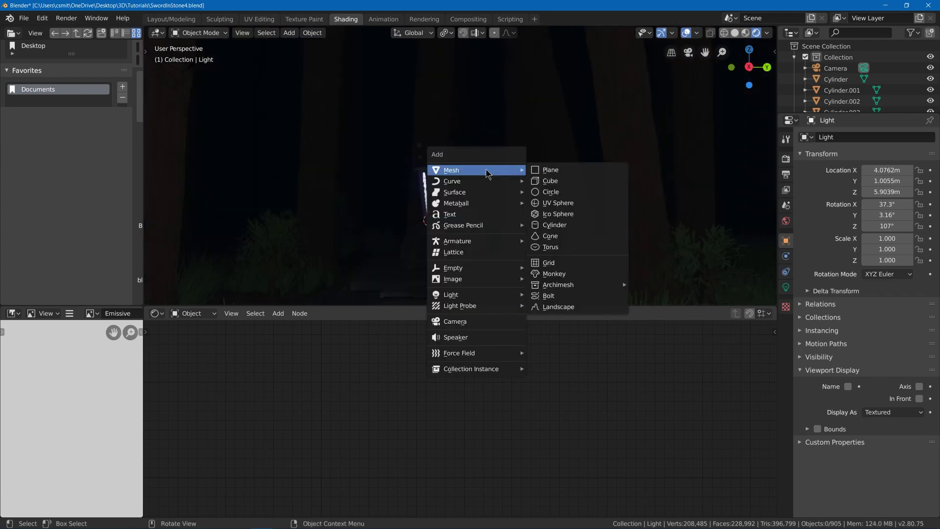
{"action": "mouse_move", "coordinate": [474, 287]}
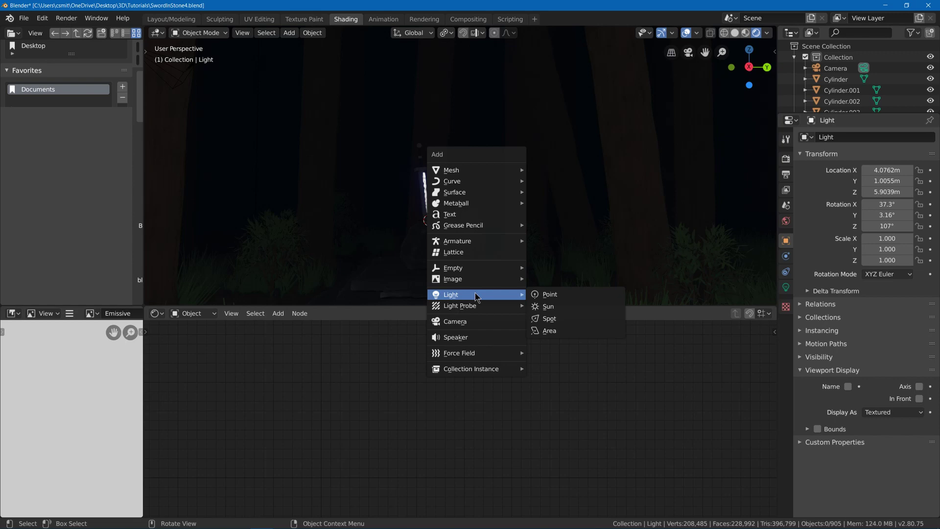
{"action": "left_click", "coordinate": [558, 306]}
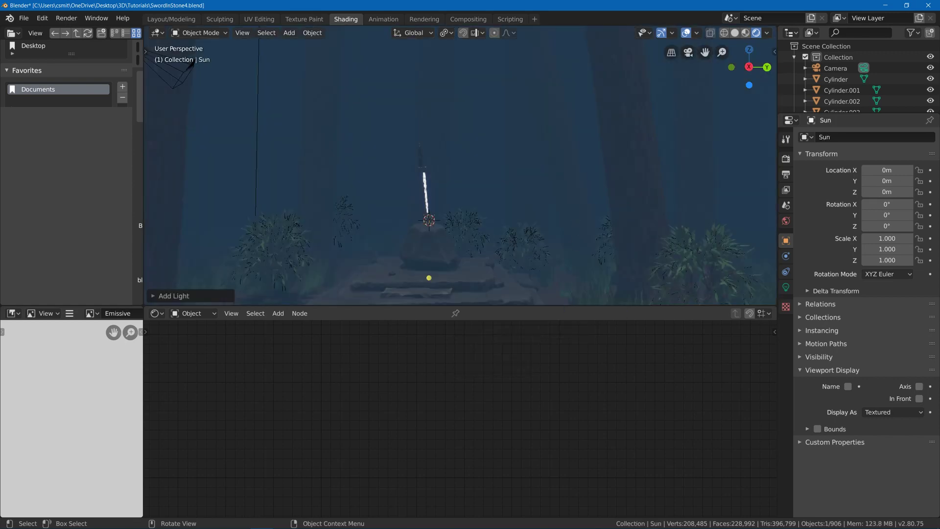
{"action": "key", "text": "r"}
{"action": "left_click", "coordinate": [595, 159]}
{"action": "middle_click_drag", "start_coordinate": [595, 159], "coordinate": [434, 162]}
{"action": "key", "text": "r"}
{"action": "left_click", "coordinate": [481, 180]}
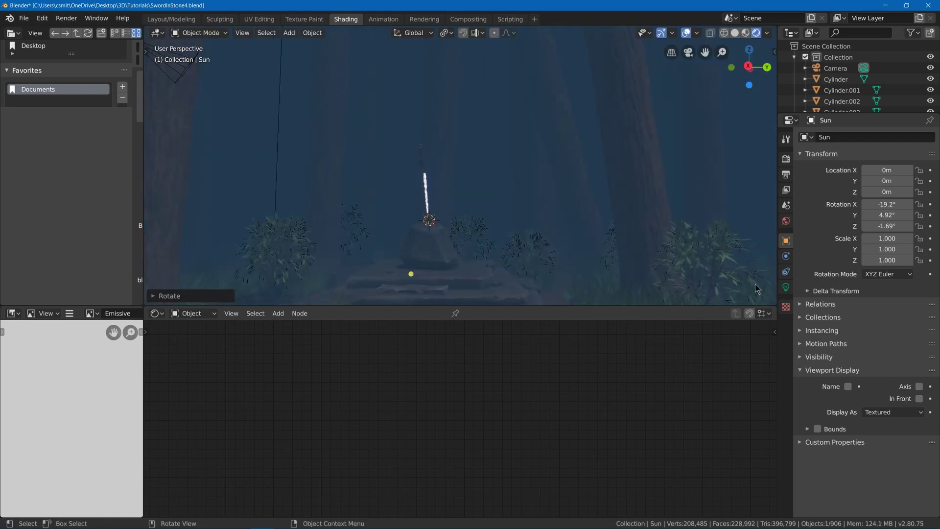
- Set the sun light's color to a pale warm yellow
{"action": "left_click", "coordinate": [786, 288]}
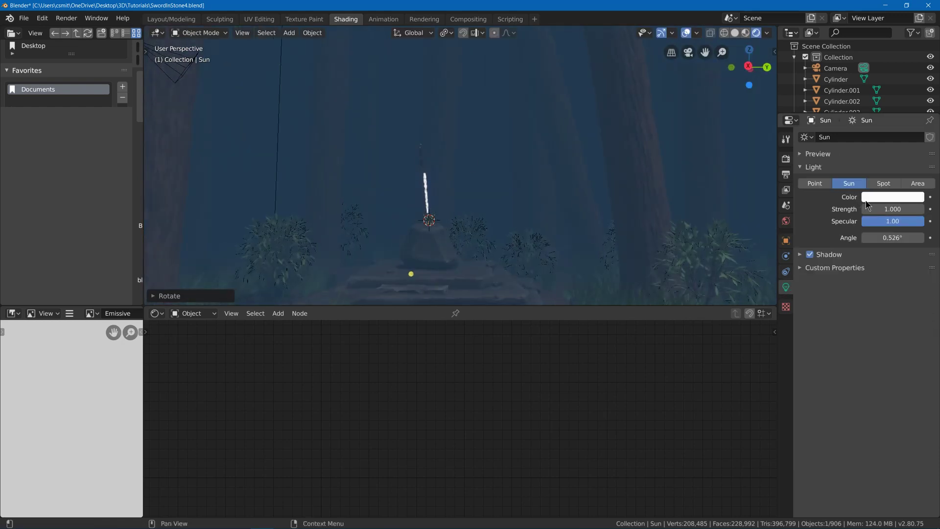
{"action": "left_click", "coordinate": [867, 198]}
{"action": "left_click", "coordinate": [863, 97]}
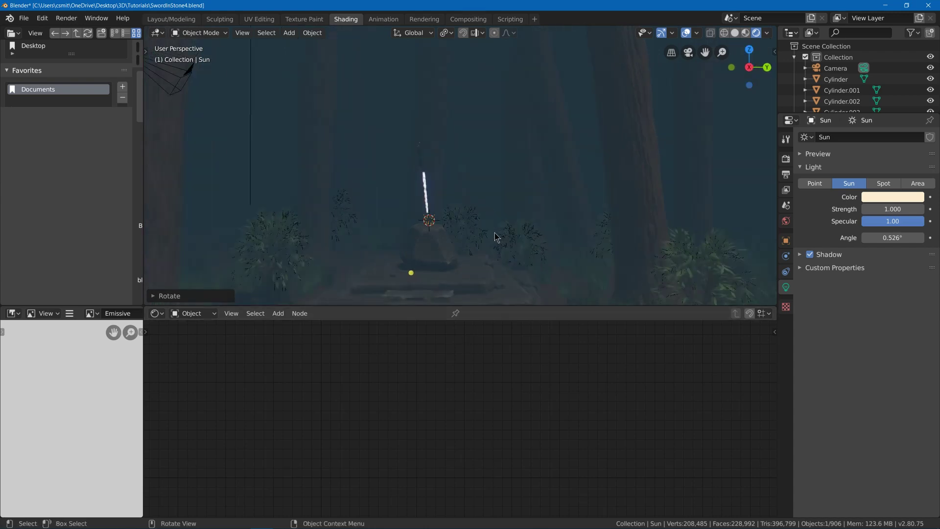
- Add a spot light and raise it high above the sword so it shines straight down
{"action": "key", "text": "shift+a"}
{"action": "mouse_move", "coordinate": [475, 193]}
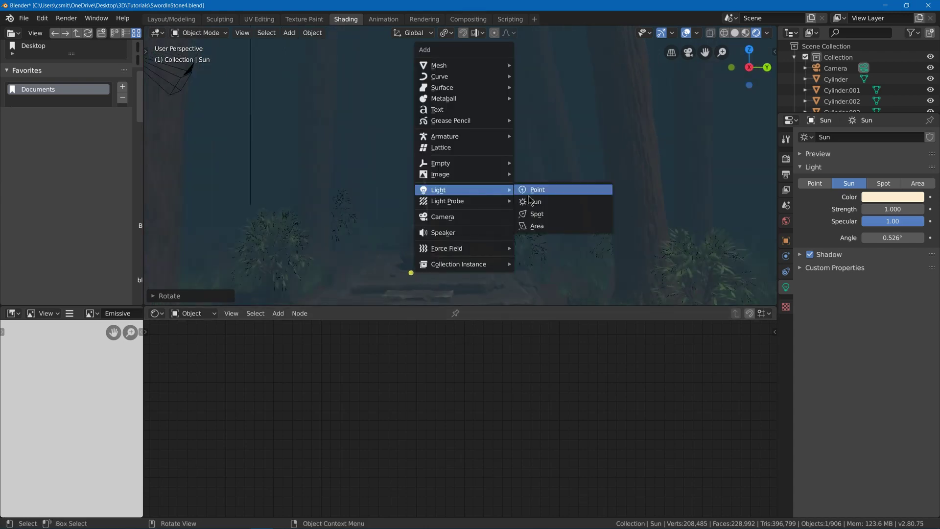
{"action": "left_click", "coordinate": [539, 219]}
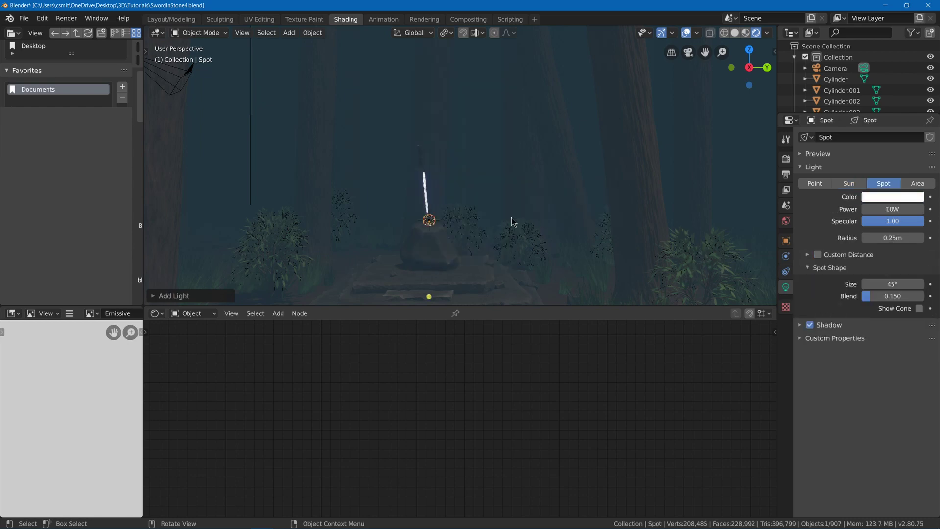
{"action": "key", "text": "g"}
{"action": "left_click", "coordinate": [471, 66]}
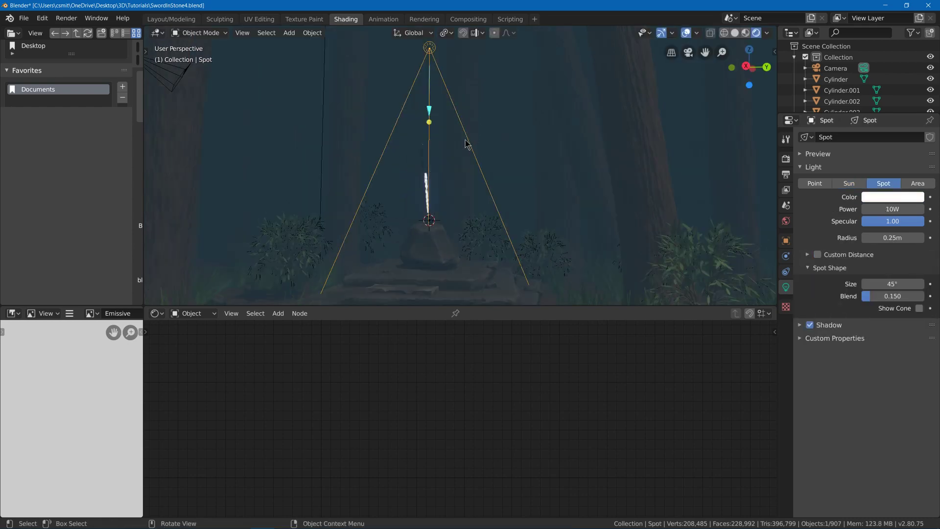
{"action": "key", "text": "g"}
{"action": "left_click", "coordinate": [460, 61]}
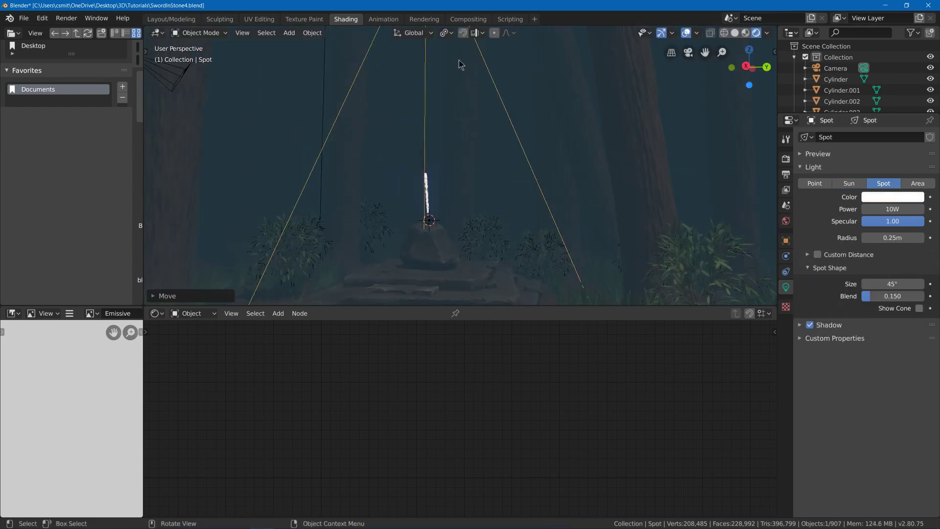
- Move the spot light to one side high above the sword and tilt its beam back toward the sword
{"action": "middle_click_drag", "start_coordinate": [466, 103], "coordinate": [486, 61]}
{"action": "key", "text": "g"}
{"action": "left_click", "coordinate": [518, 110]}
{"action": "key", "text": "r"}
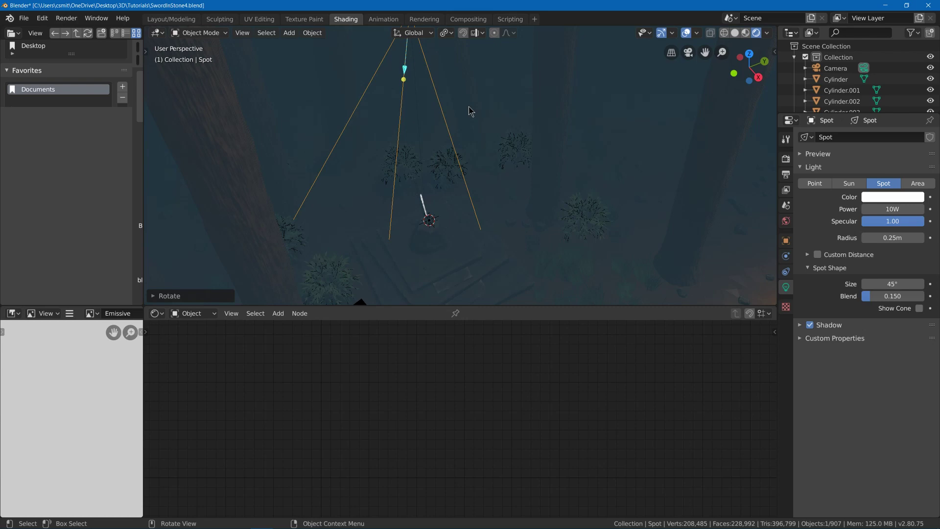
{"action": "key", "text": "g"}
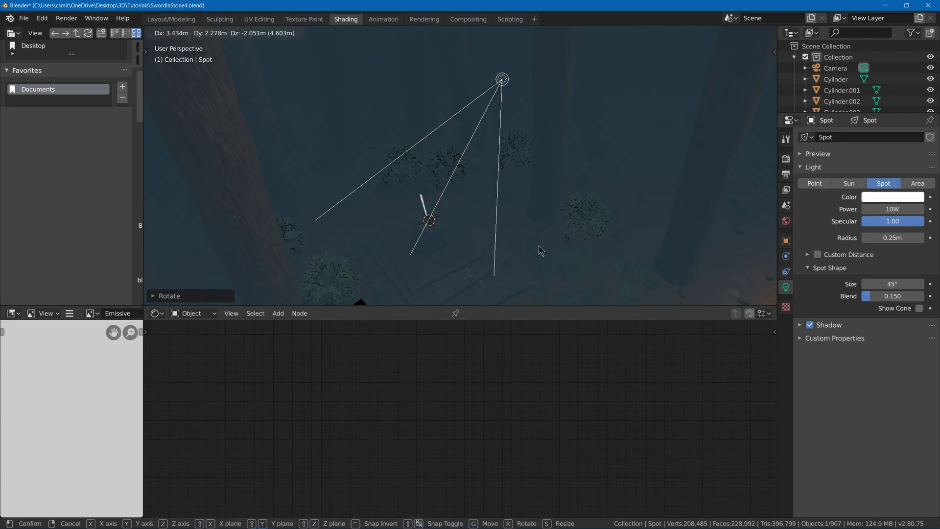
{"action": "left_click", "coordinate": [536, 239]}
- Fine-tune the spot light's rotation so its cone points down at the sword and stone
{"action": "middle_click_drag", "start_coordinate": [494, 197], "coordinate": [525, 56]}
{"action": "key", "text": "r"}
{"action": "left_click", "coordinate": [490, 142]}
{"action": "key", "text": "r"}
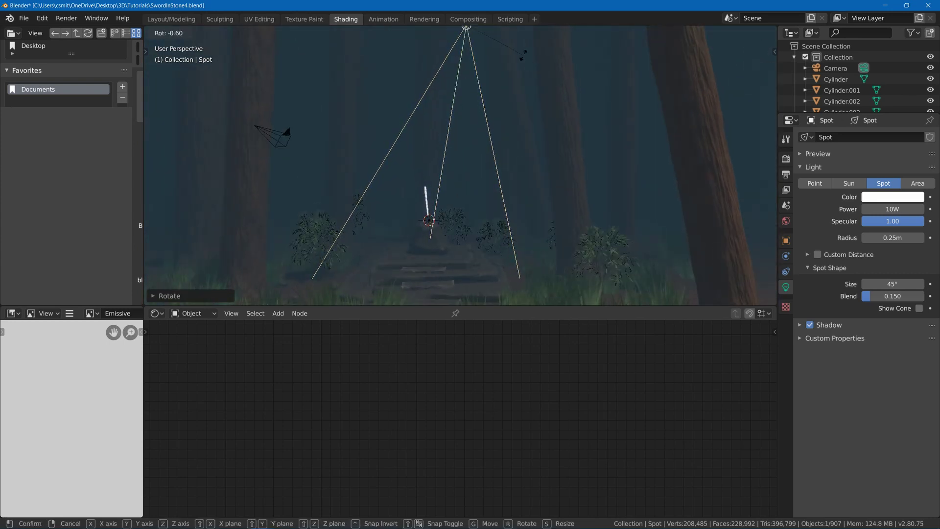
{"action": "left_click", "coordinate": [523, 54]}
{"action": "key", "text": "r"}
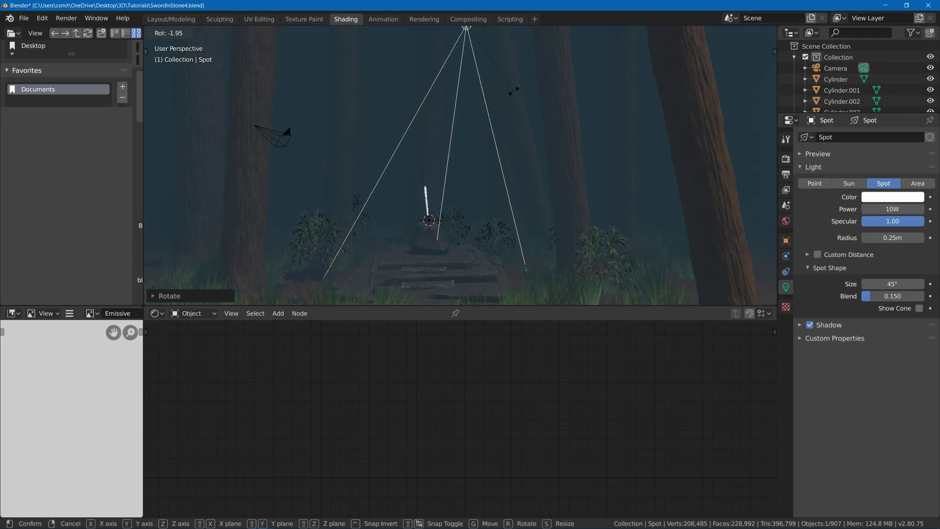
{"action": "left_click", "coordinate": [513, 92]}
- Shift the spot light sideways by about 1.4 m so the center of its beam lines up with the sword
{"action": "middle_click_drag", "start_coordinate": [460, 151], "coordinate": [526, 129]}
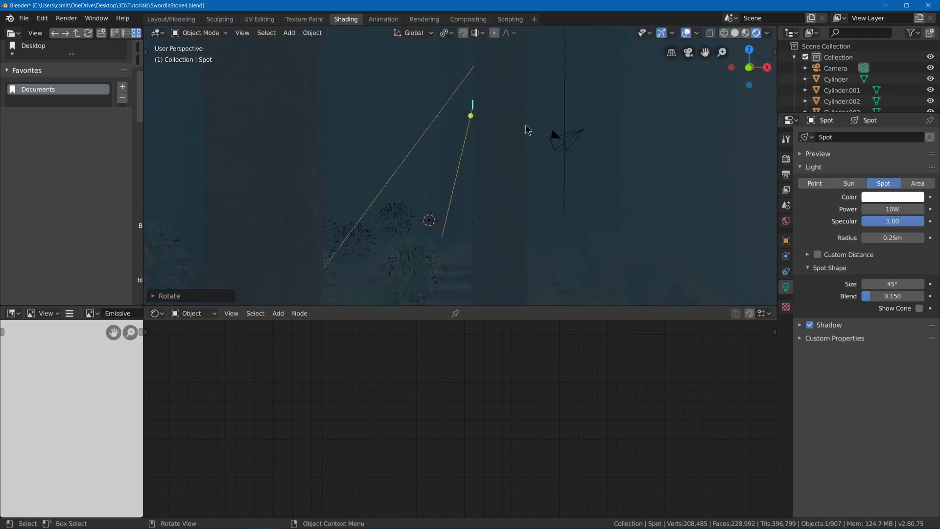
{"action": "key", "text": "g"}
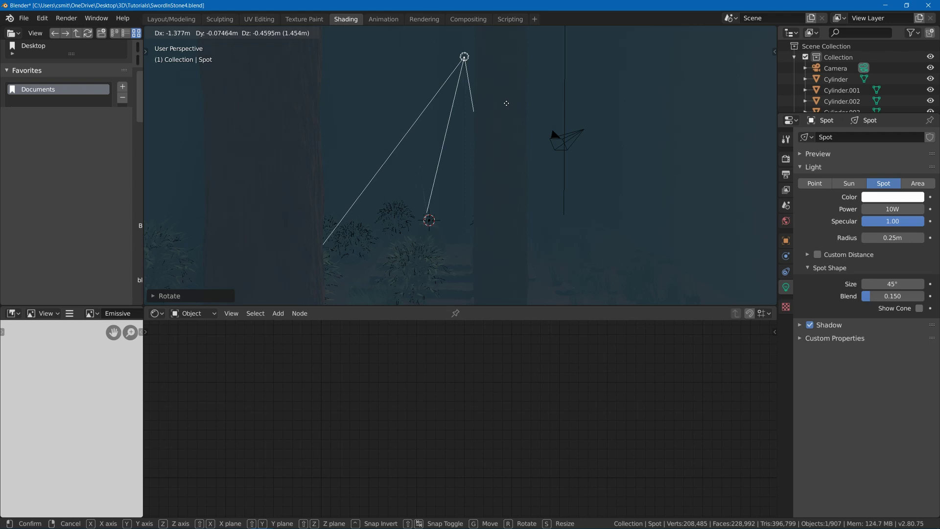
{"action": "left_click", "coordinate": [504, 101]}
{"action": "middle_click_drag", "start_coordinate": [519, 105], "coordinate": [436, 112]}
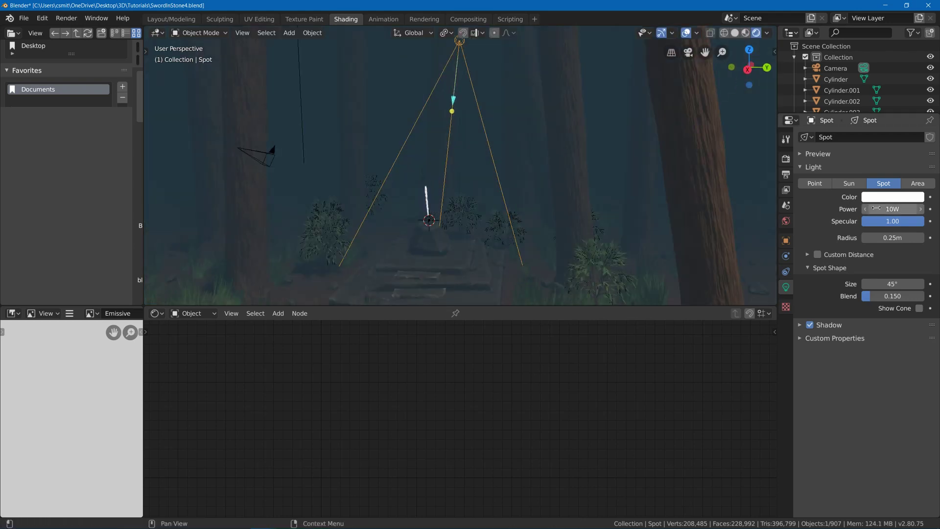
- Raise the spot light's power to 1392.6 W, checking the beam in the fog with the viewport overlays hidden
{"action": "left_click_drag", "start_coordinate": [876, 209], "coordinate": [904, 209]}
{"action": "left_click", "coordinate": [624, 77]}
{"action": "middle_click_drag", "start_coordinate": [493, 94], "coordinate": [481, 91]}
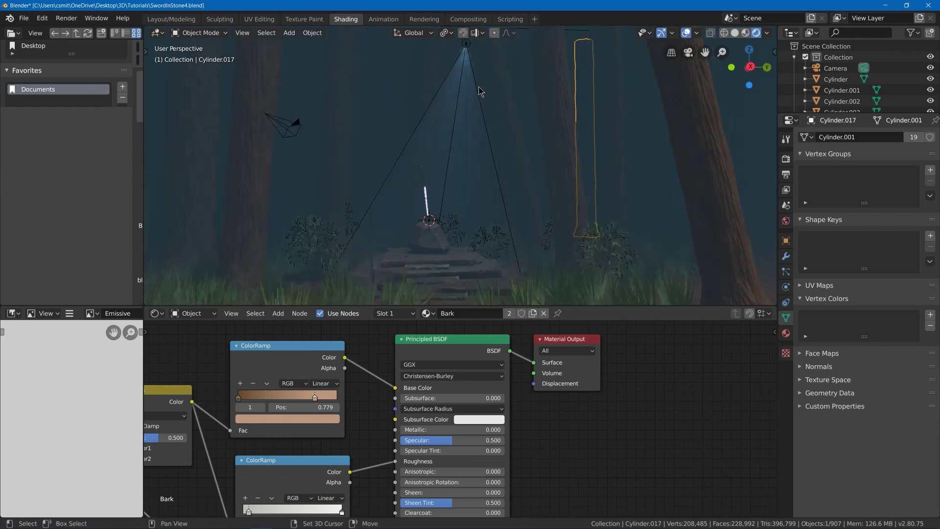
{"action": "left_click", "coordinate": [687, 33]}
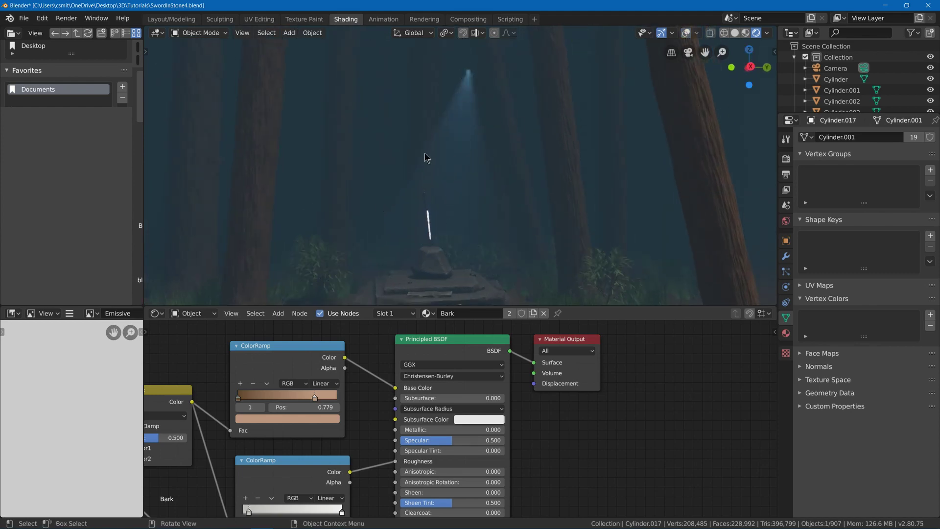
{"action": "left_click", "coordinate": [686, 33]}
{"action": "left_click", "coordinate": [468, 71]}
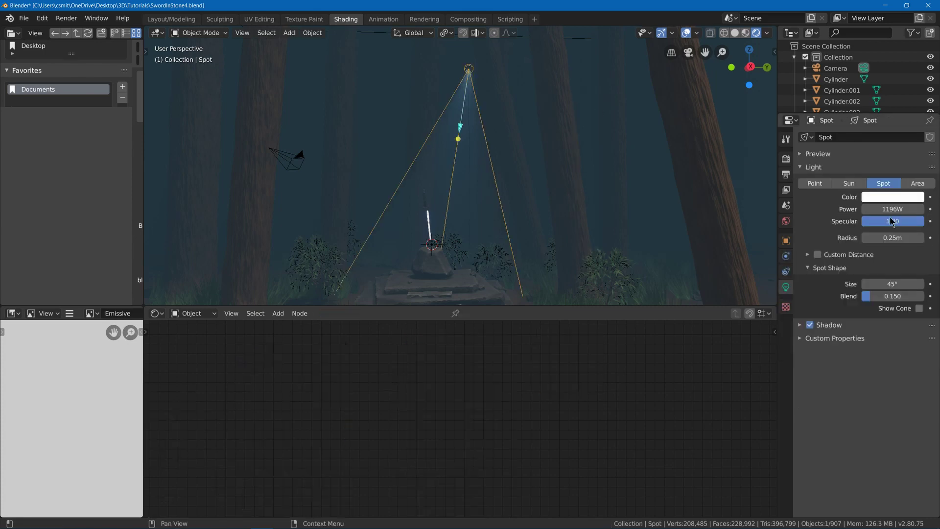
{"action": "left_click_drag", "start_coordinate": [893, 209], "coordinate": [919, 209]}
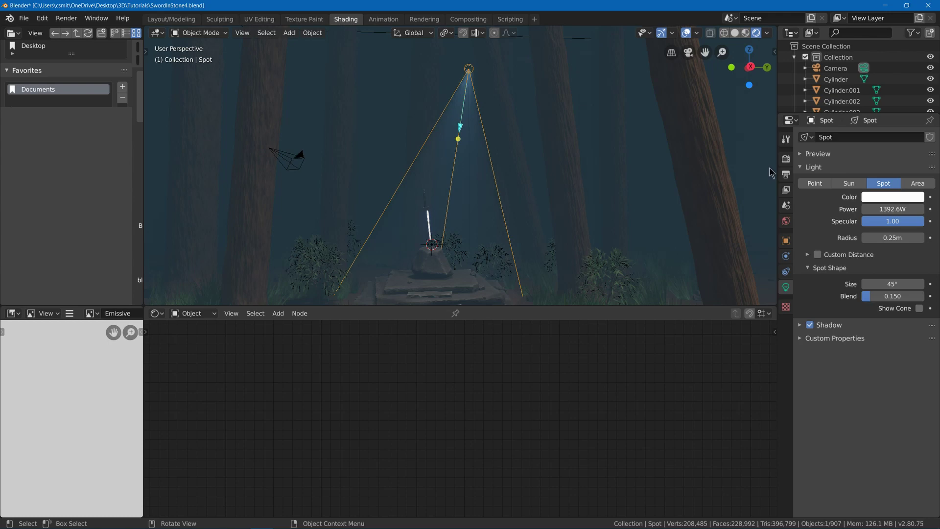
- Set the spot light's color to a pale warm yellow and hide the overlays to check the tint
{"action": "left_click", "coordinate": [891, 197]}
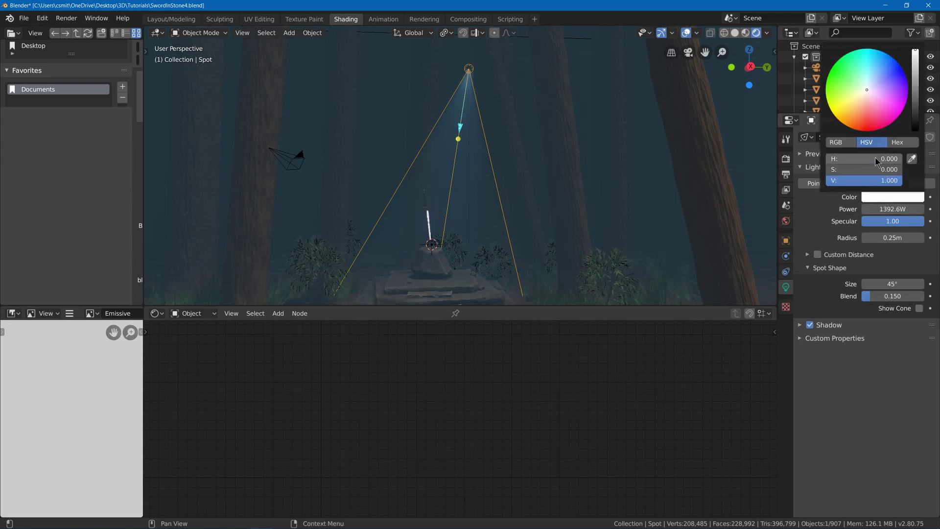
{"action": "left_click", "coordinate": [864, 95]}
{"action": "left_click_drag", "start_coordinate": [863, 96], "coordinate": [859, 102]}
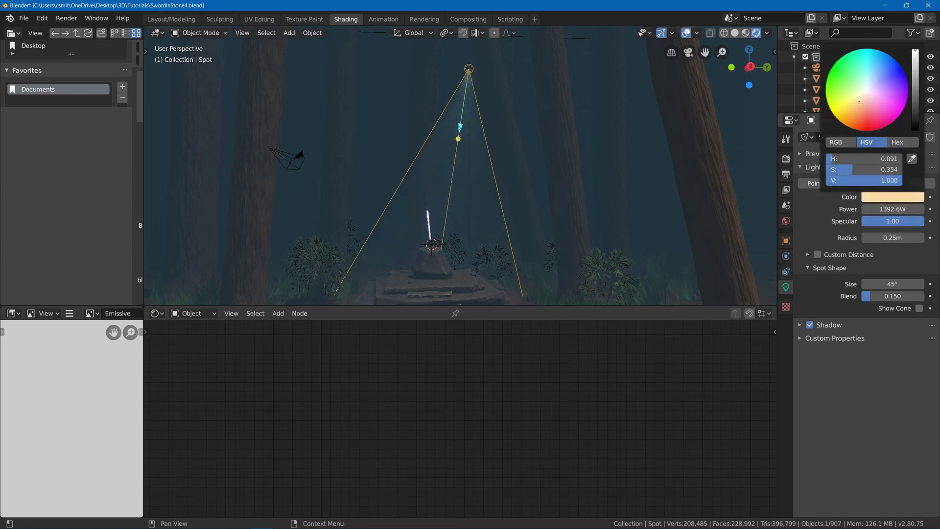
{"action": "left_click", "coordinate": [686, 33]}
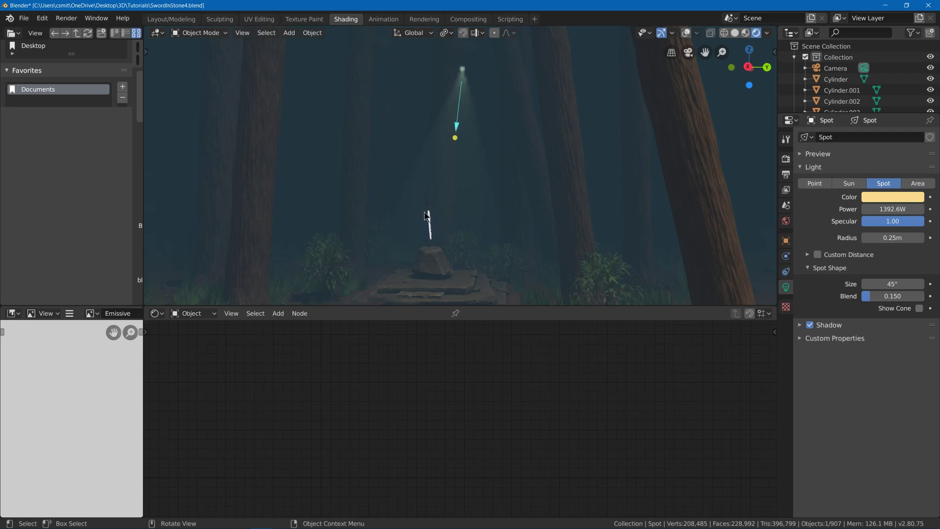
- Move and rotate the spot light slightly so its cone falls more directly over the sword
{"action": "key", "text": "g"}
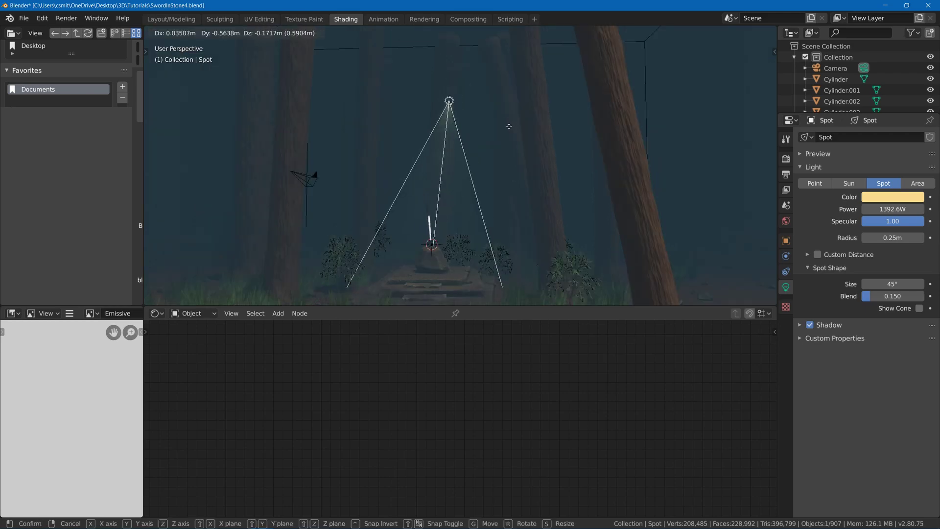
{"action": "left_click", "coordinate": [508, 125]}
{"action": "key", "text": "r"}
{"action": "left_click", "coordinate": [522, 104]}
{"action": "key", "text": "g"}
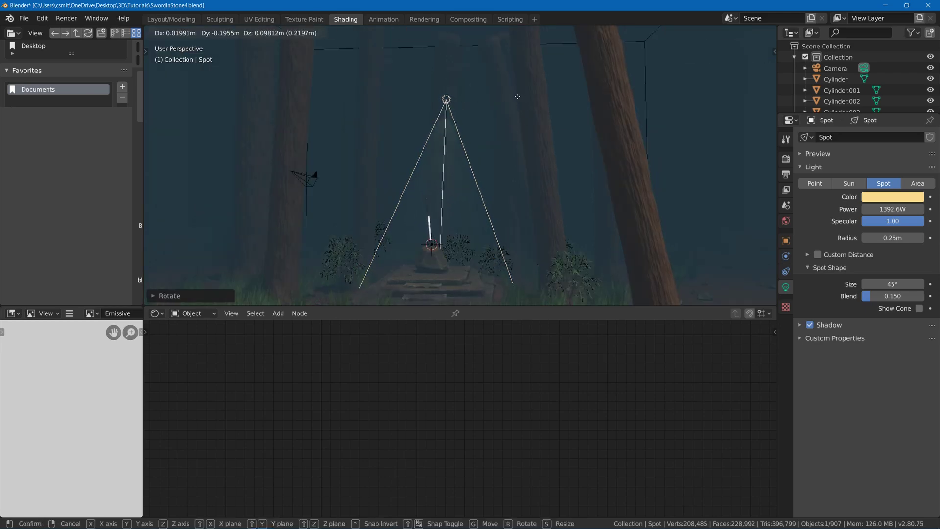
{"action": "left_click", "coordinate": [517, 97]}
{"action": "middle_click_drag", "start_coordinate": [510, 99], "coordinate": [509, 103]}
- Raise the spot light's power to 3961.8 W with the overlays hidden, and deselect everything to view the lit stone
{"action": "scroll", "coordinate": [494, 196], "scroll_direction": "up", "scroll_amount": 1}
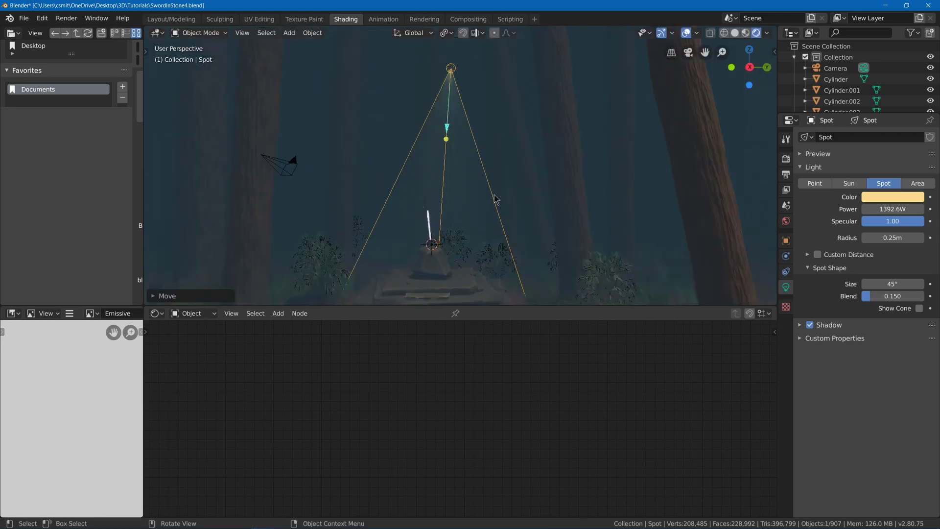
{"action": "scroll", "coordinate": [494, 196], "scroll_direction": "up", "scroll_amount": 3}
{"action": "middle_click_drag", "start_coordinate": [495, 196], "coordinate": [504, 164], "text": "shift"}
{"action": "key", "text": "shift+alt+z"}
{"action": "left_click_drag", "start_coordinate": [873, 209], "coordinate": [901, 209]}
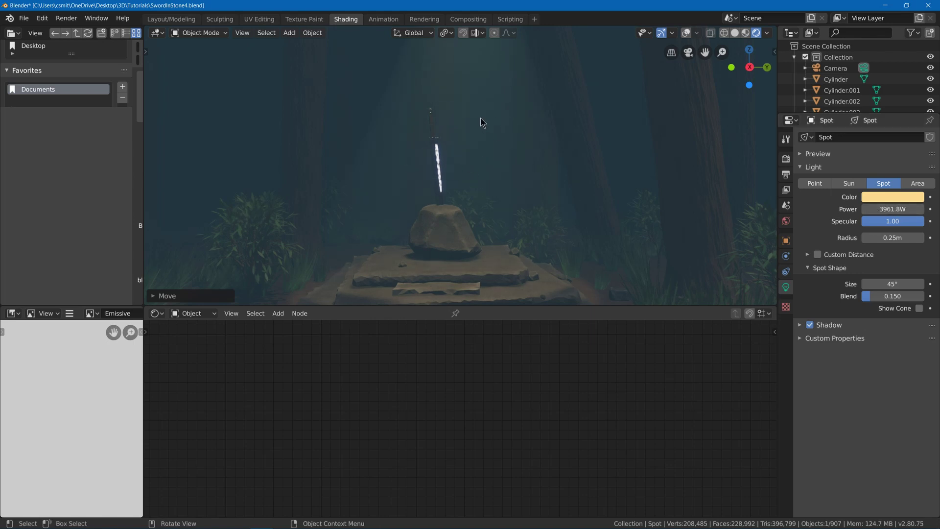
{"action": "scroll", "coordinate": [480, 118], "scroll_direction": "down", "scroll_amount": 3}
{"action": "middle_click_drag", "start_coordinate": [480, 119], "coordinate": [498, 132]}
{"action": "key", "text": "alt+a"}
{"action": "mouse_move", "coordinate": [421, 128]}
{"action": "middle_mouse_down"}
{"action": "mouse_move", "coordinate": [472, 132]}
{"action": "mouse_move", "coordinate": [457, 111]}
{"action": "mouse_move", "coordinate": [441, 133]}
{"action": "mouse_move", "coordinate": [407, 137]}
{"action": "mouse_move", "coordinate": [425, 126]}
{"action": "middle_mouse_up"}
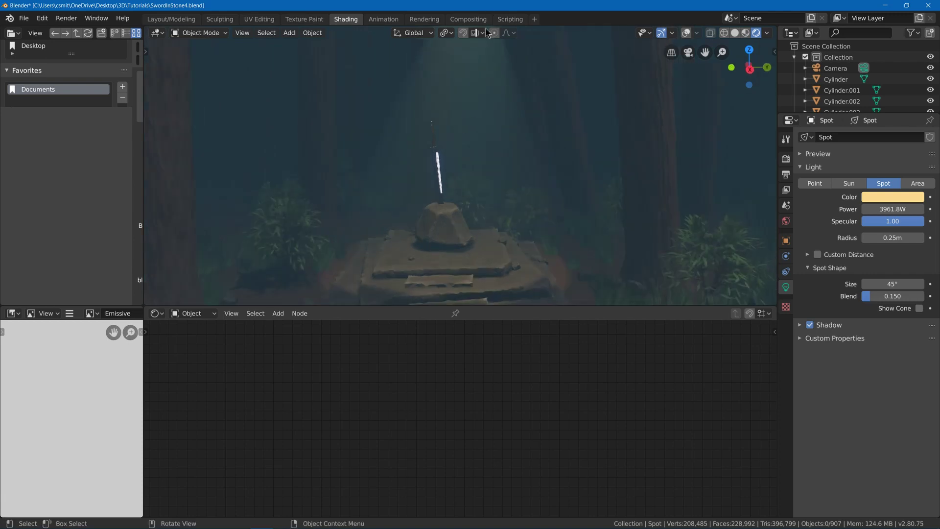
- Add a plane mesh at the base of the sword
{"action": "scroll", "coordinate": [459, 129], "scroll_direction": "down", "scroll_amount": 4}
{"action": "middle_click_drag", "start_coordinate": [492, 101], "coordinate": [488, 77]}
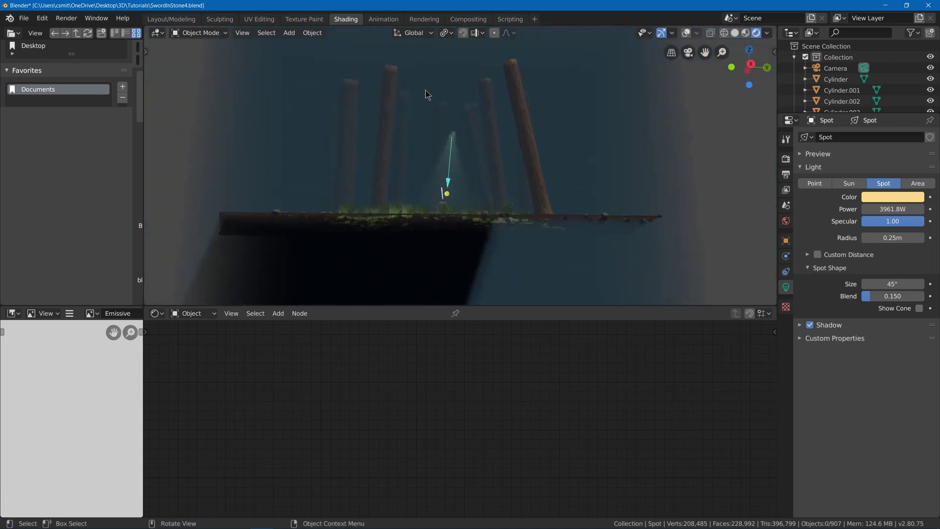
{"action": "middle_click_drag", "start_coordinate": [507, 176], "coordinate": [474, 181]}
{"action": "key", "text": "shift+a"}
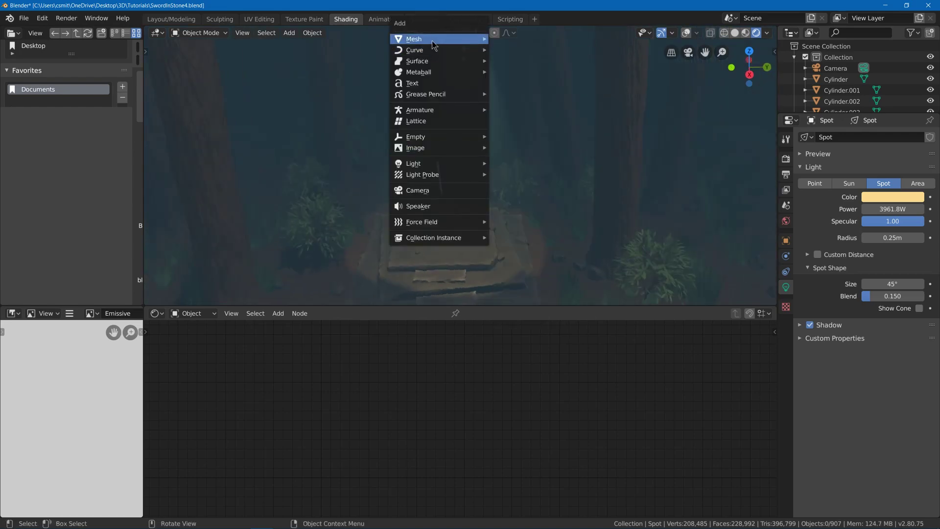
{"action": "mouse_move", "coordinate": [433, 39]}
{"action": "left_click", "coordinate": [514, 39]}
{"action": "scroll", "coordinate": [483, 149], "scroll_direction": "down", "scroll_amount": 6}
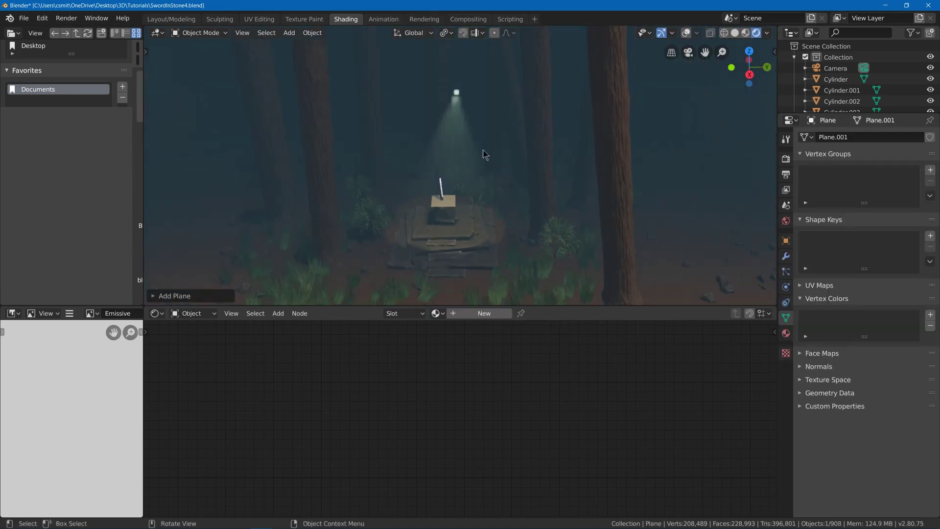
{"action": "middle_click_drag", "start_coordinate": [473, 138], "coordinate": [482, 123]}
- Show the overlays again and raise the plane into the light cone just below the spot light
{"action": "left_click", "coordinate": [686, 32]}
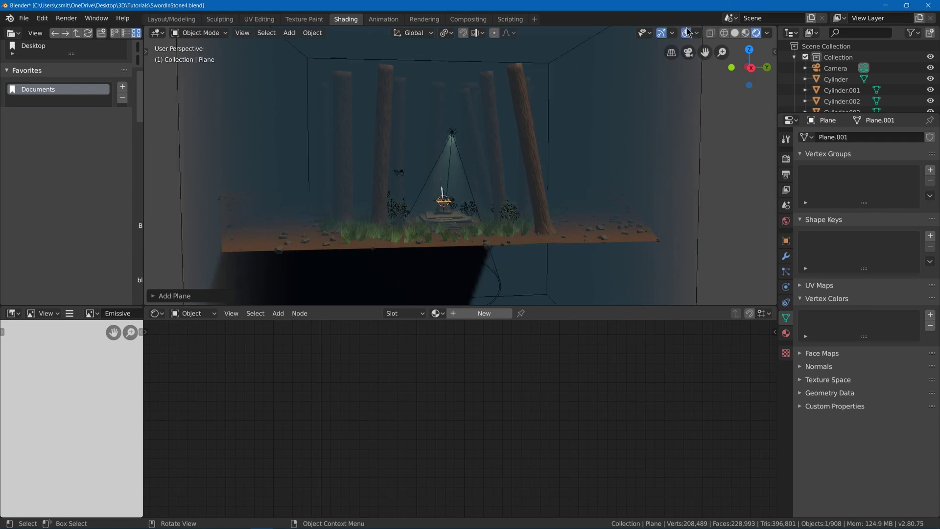
{"action": "key", "text": "g"}
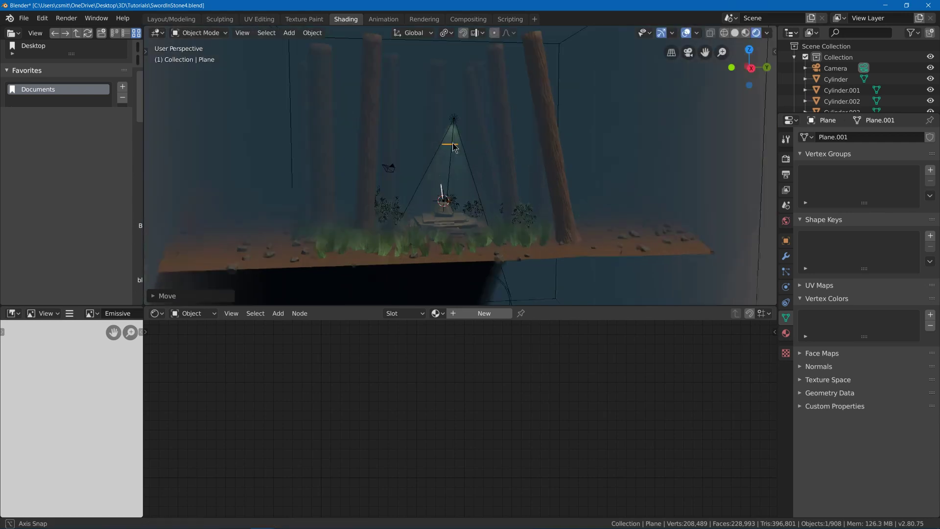
{"action": "middle_click_drag", "start_coordinate": [454, 146], "coordinate": [430, 199]}
{"action": "middle_click_drag", "start_coordinate": [443, 191], "coordinate": [496, 145]}
{"action": "scroll", "coordinate": [472, 170], "scroll_direction": "up", "scroll_amount": 1}
{"action": "key", "text": "g"}
{"action": "left_click", "coordinate": [496, 130]}
- Scale up the plane's geometry in Edit Mode until it covers the whole circle of the spot light's cone
{"action": "key", "text": "Tab"}
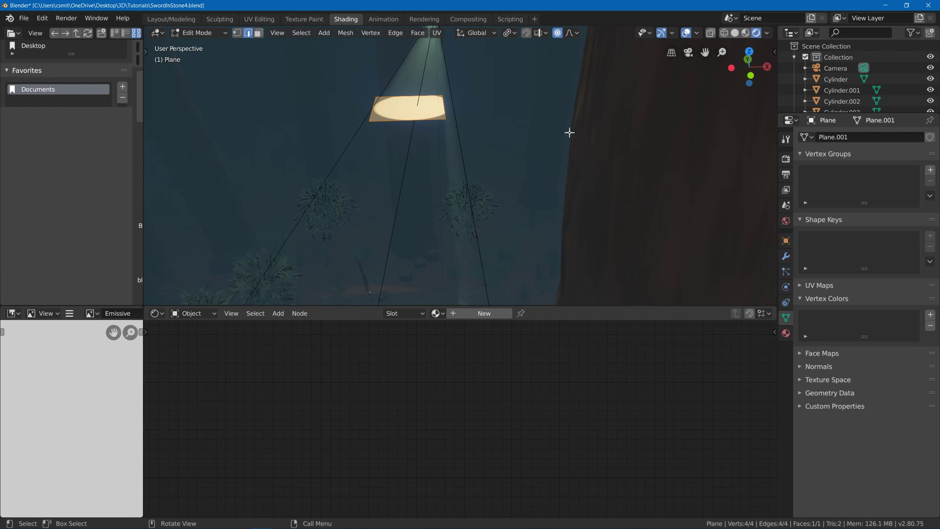
{"action": "key", "text": "s"}
{"action": "left_click", "coordinate": [147, 126]}
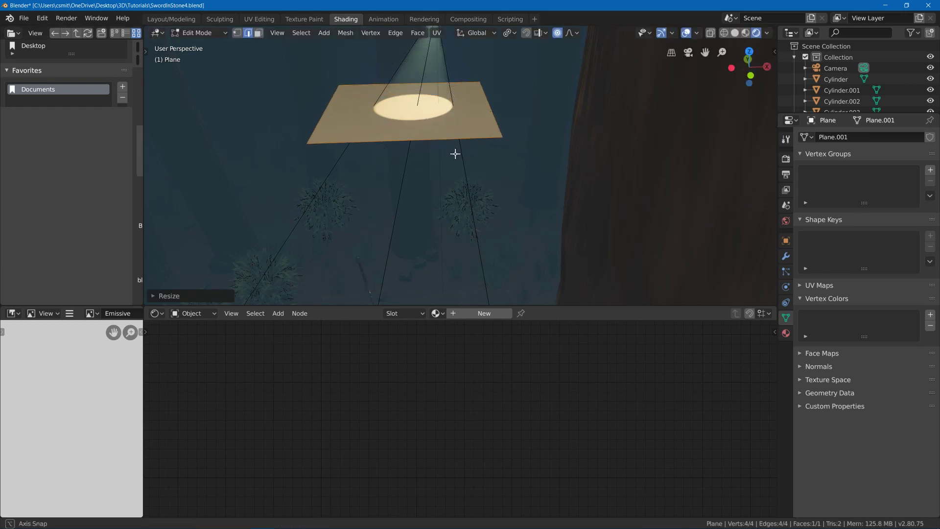
{"action": "middle_click_drag", "start_coordinate": [455, 154], "coordinate": [378, 138]}
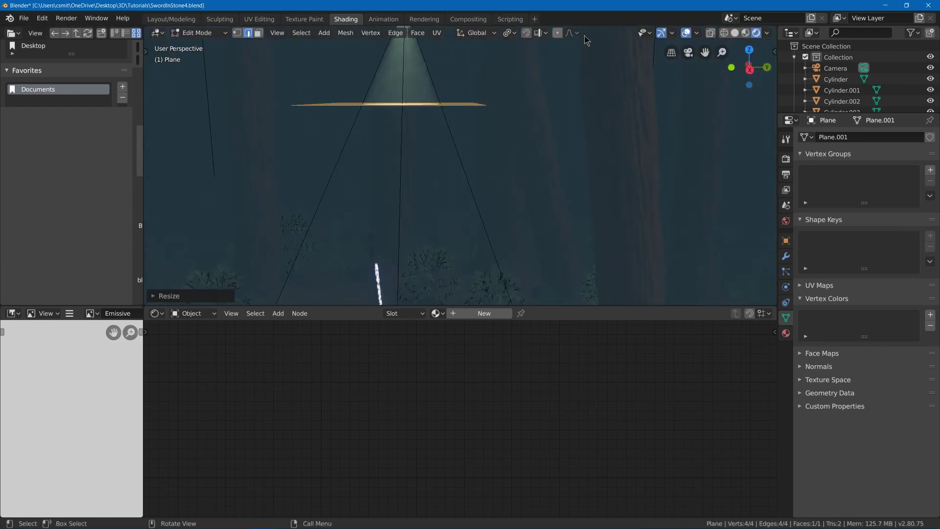
- Reposition the plane's geometry without proportional editing so it is roughly centered under the spot light
{"action": "middle_click_drag", "start_coordinate": [502, 112], "coordinate": [441, 110]}
{"action": "key", "text": "g"}
{"action": "left_click", "coordinate": [494, 126]}
{"action": "scroll", "coordinate": [441, 110], "scroll_direction": "down", "scroll_amount": 4}
{"action": "key", "text": "g"}
{"action": "left_click", "coordinate": [422, 155]}
{"action": "middle_click_drag", "start_coordinate": [423, 154], "coordinate": [397, 245]}
{"action": "key", "text": "g"}
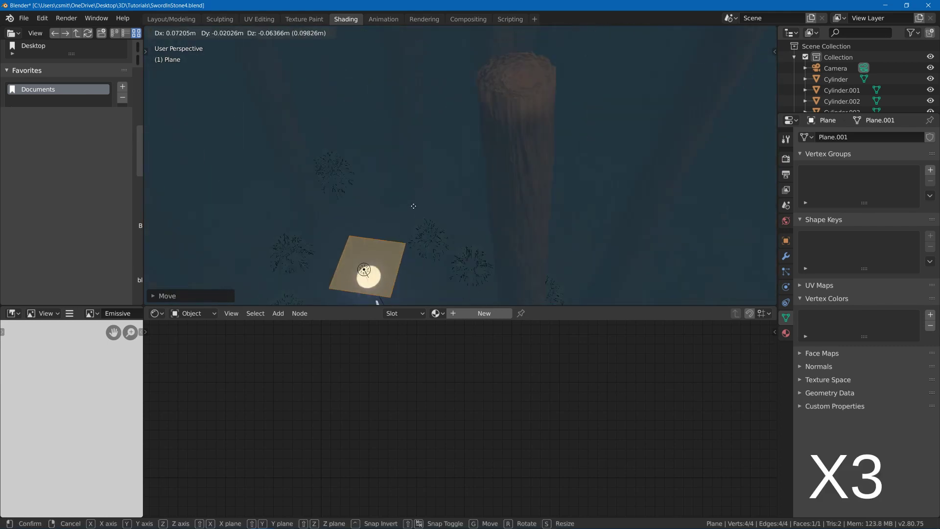
{"action": "left_click", "coordinate": [375, 299]}
- Adjust the plane's height along Z close beneath the spot light, recenter it and resize it around the light circle
{"action": "middle_click_drag", "start_coordinate": [376, 299], "coordinate": [505, 162]}
{"action": "key", "text": "g"}
{"action": "key", "text": "z"}
{"action": "left_click", "coordinate": [598, 84]}
{"action": "key", "text": "g"}
{"action": "middle_click_drag", "start_coordinate": [598, 83], "coordinate": [542, 126]}
{"action": "left_click", "coordinate": [587, 151]}
{"action": "key", "text": "s"}
{"action": "left_click", "coordinate": [560, 141]}
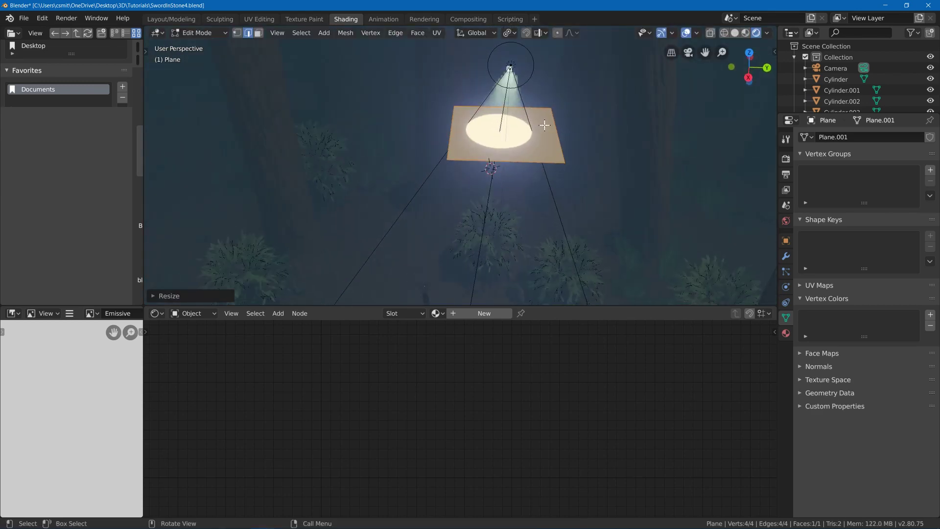
- Subdivide the plane with 10 cuts
{"action": "right_click", "coordinate": [522, 120]}
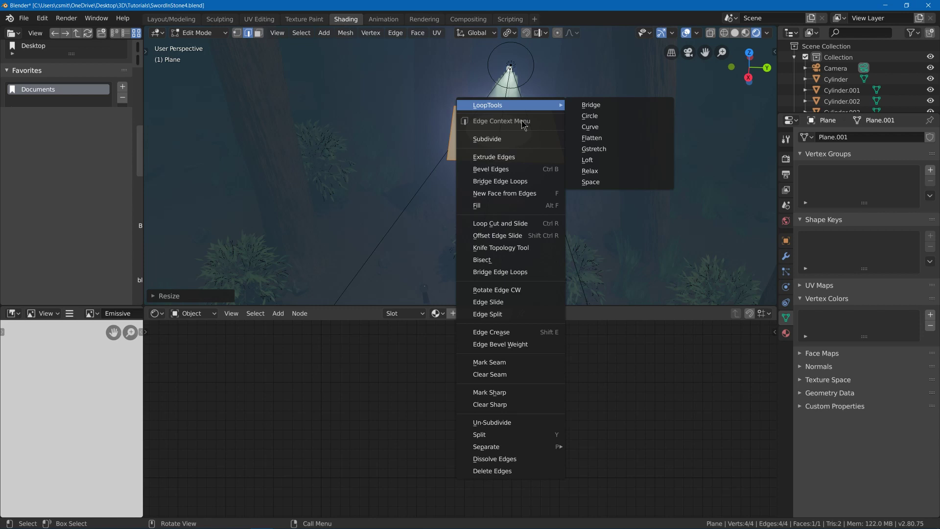
{"action": "left_click", "coordinate": [489, 140]}
{"action": "left_click", "coordinate": [170, 295]}
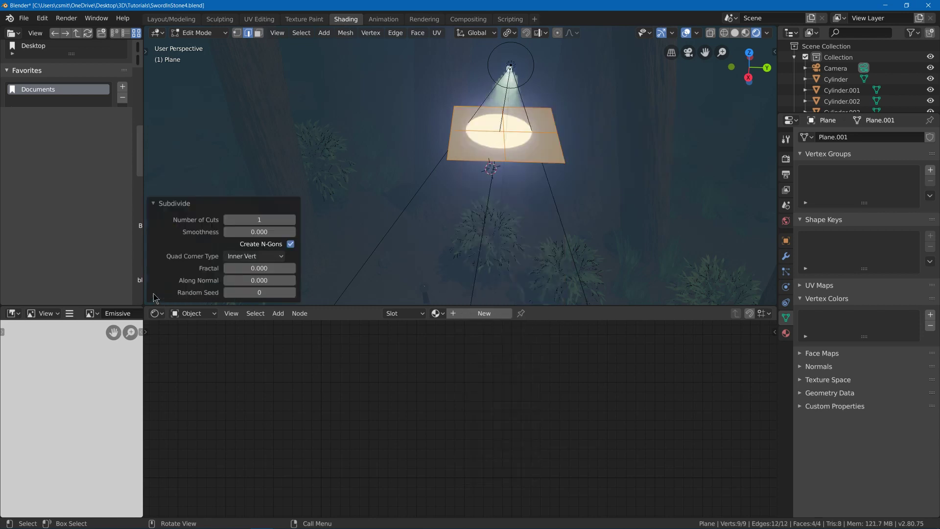
{"action": "double_click", "coordinate": [260, 220]}
{"action": "type", "text": "10"}
{"action": "key", "text": "Return"}
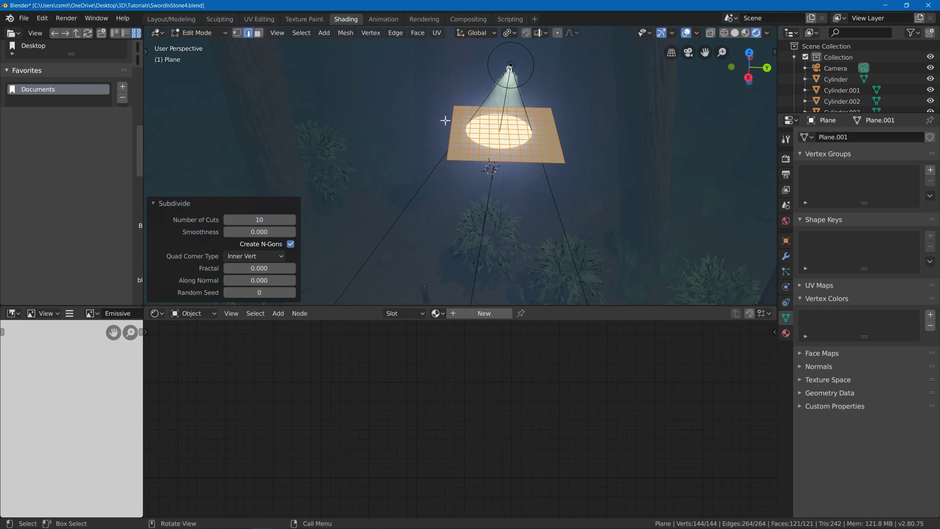
- Apply Checker Deselect to the plane's faces and delete the faces left selected, cutting a checkerboard of holes for the light
{"action": "middle_click_drag", "start_coordinate": [445, 120], "coordinate": [444, 121]}
{"action": "left_click", "coordinate": [258, 33]}
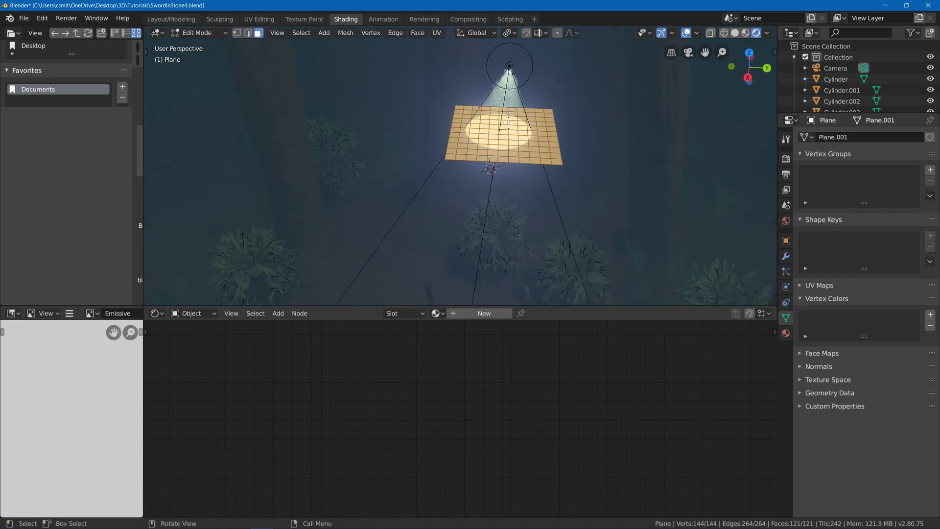
{"action": "left_click", "coordinate": [301, 33]}
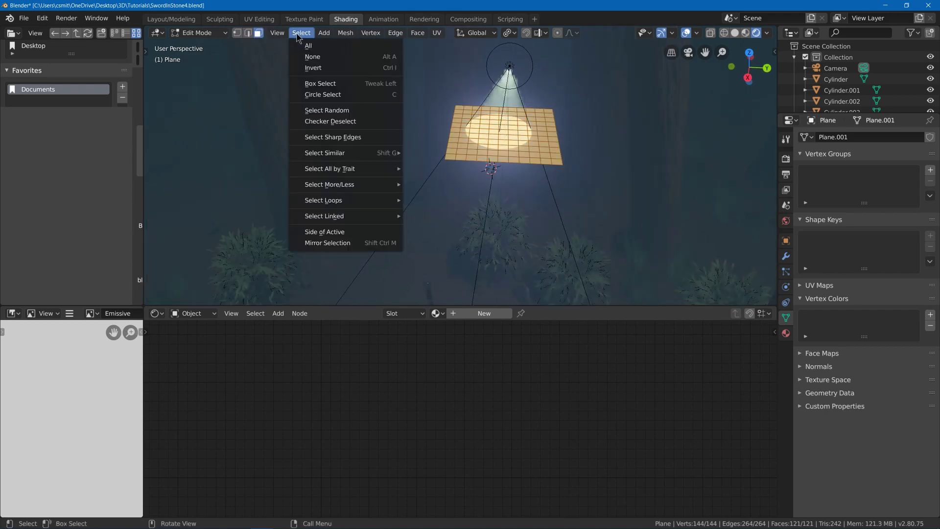
{"action": "left_click", "coordinate": [339, 122]}
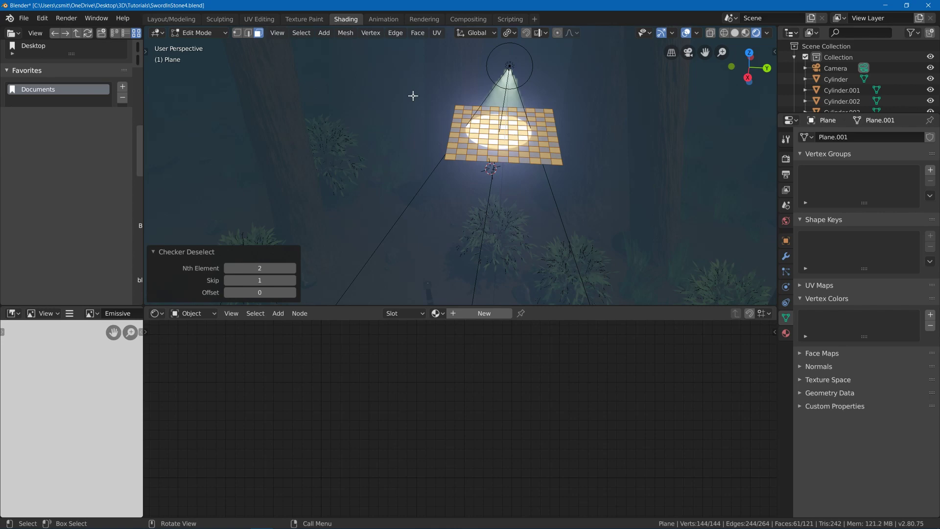
{"action": "key", "text": "x"}
{"action": "left_click", "coordinate": [391, 120]}
{"action": "middle_click_drag", "start_coordinate": [430, 200], "coordinate": [440, 60]}
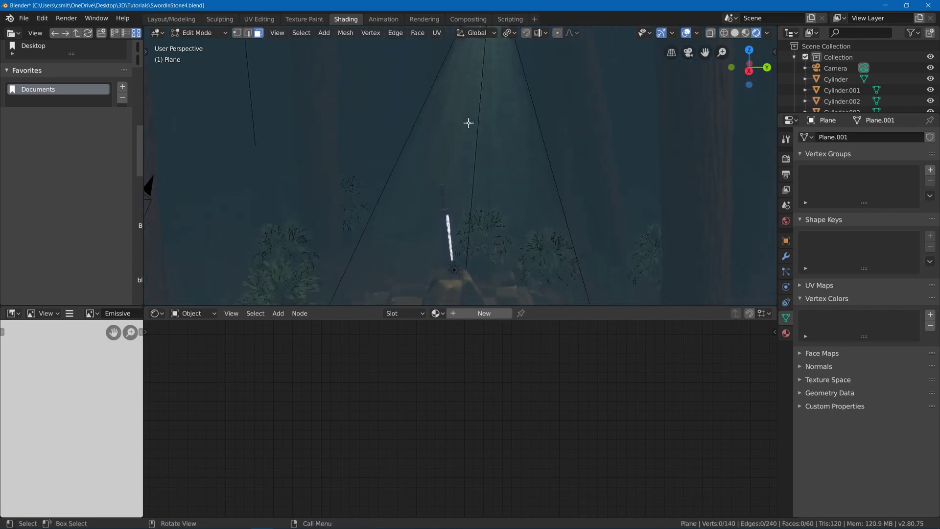
- Circle-select scattered squares across the checkered plane and delete those faces to make its hole pattern irregular
{"action": "mouse_move", "coordinate": [469, 123]}
{"action": "middle_mouse_down"}
{"action": "mouse_move", "coordinate": [469, 95]}
{"action": "mouse_move", "coordinate": [485, 113]}
{"action": "mouse_move", "coordinate": [464, 73]}
{"action": "mouse_move", "coordinate": [468, 248]}
{"action": "mouse_move", "coordinate": [465, 67]}
{"action": "mouse_move", "coordinate": [476, 114]}
{"action": "middle_mouse_up"}
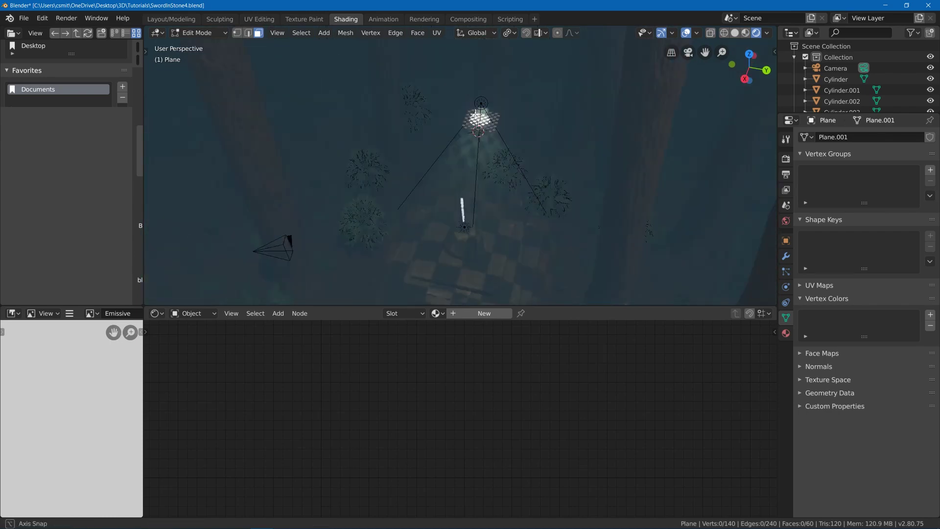
{"action": "scroll", "coordinate": [476, 114], "scroll_direction": "up", "scroll_amount": 5}
{"action": "key", "text": "c"}
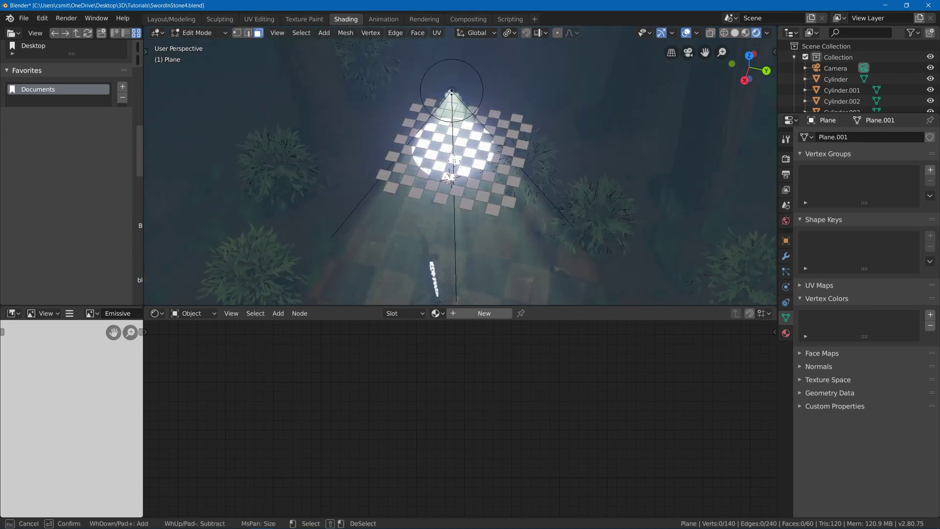
{"action": "left_click", "coordinate": [454, 161]}
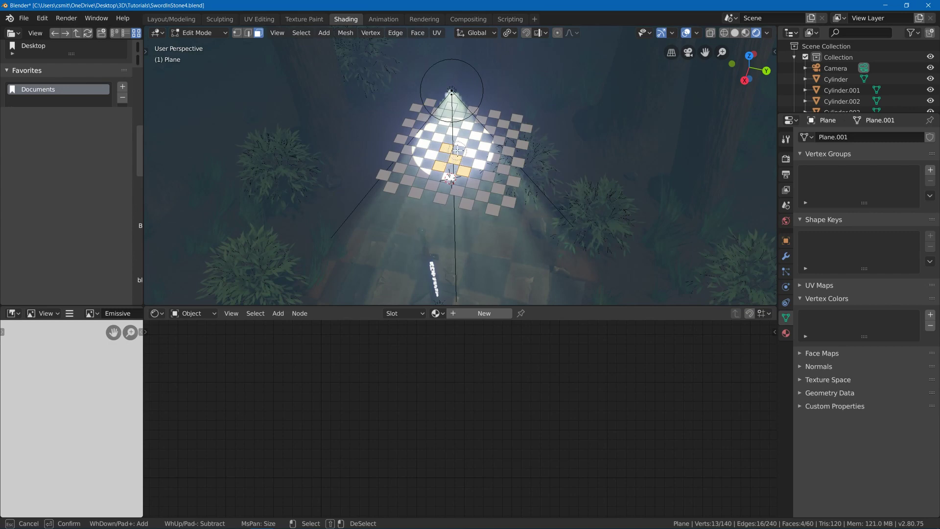
{"action": "left_click_drag", "start_coordinate": [457, 150], "coordinate": [495, 129]}
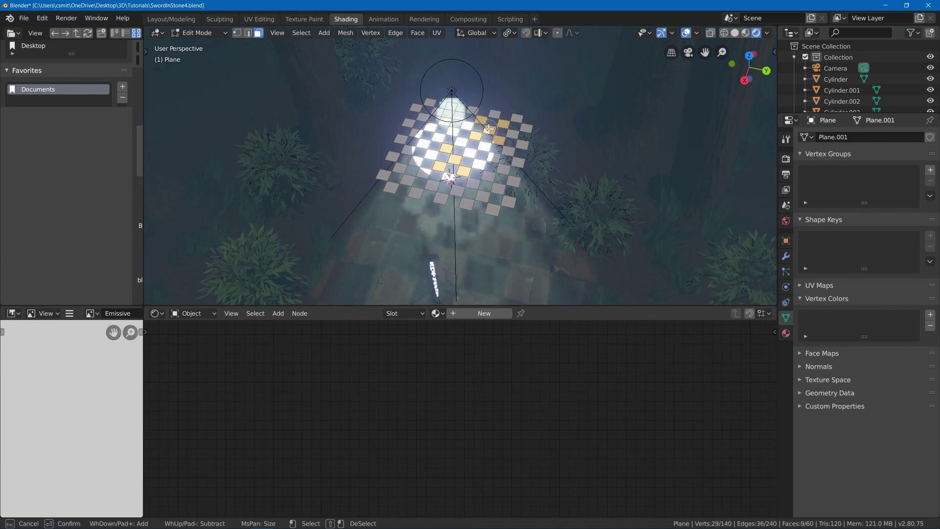
{"action": "left_click", "coordinate": [451, 91], "text": "shift"}
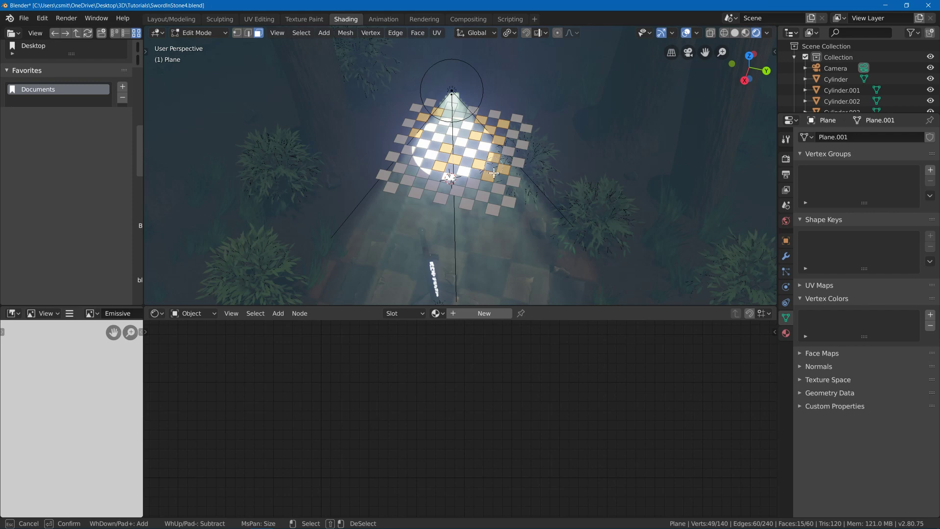
{"action": "left_click", "coordinate": [411, 170]}
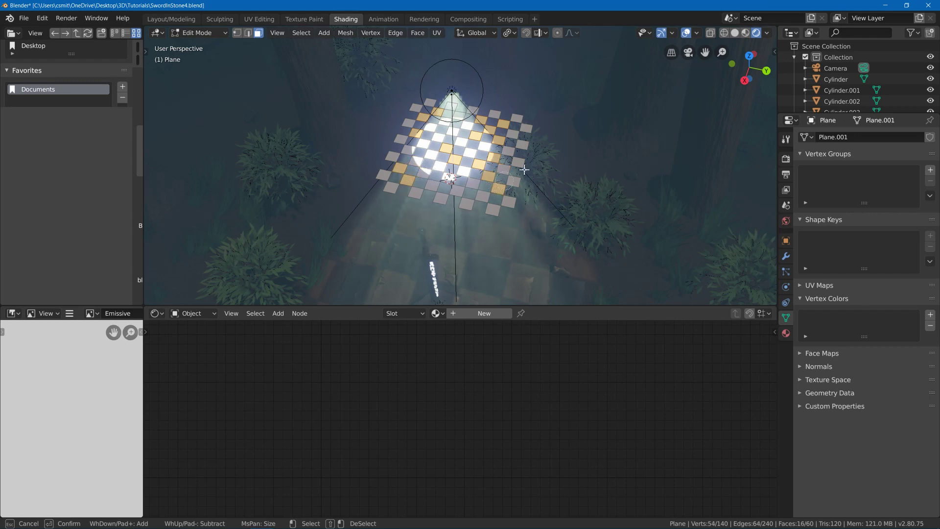
{"action": "right_click", "coordinate": [528, 120]}
{"action": "key", "text": "x"}
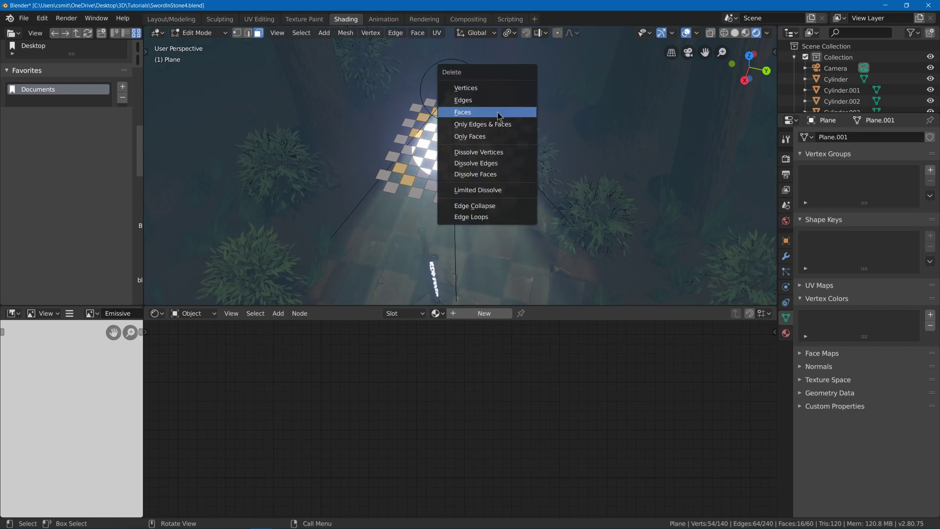
{"action": "left_click", "coordinate": [497, 111]}
{"action": "middle_click_drag", "start_coordinate": [497, 111], "coordinate": [489, 160]}
- Return to Object Mode, give the perforated plane a level 2 subdivision, and hide the viewport overlays
{"action": "key", "text": "Tab"}
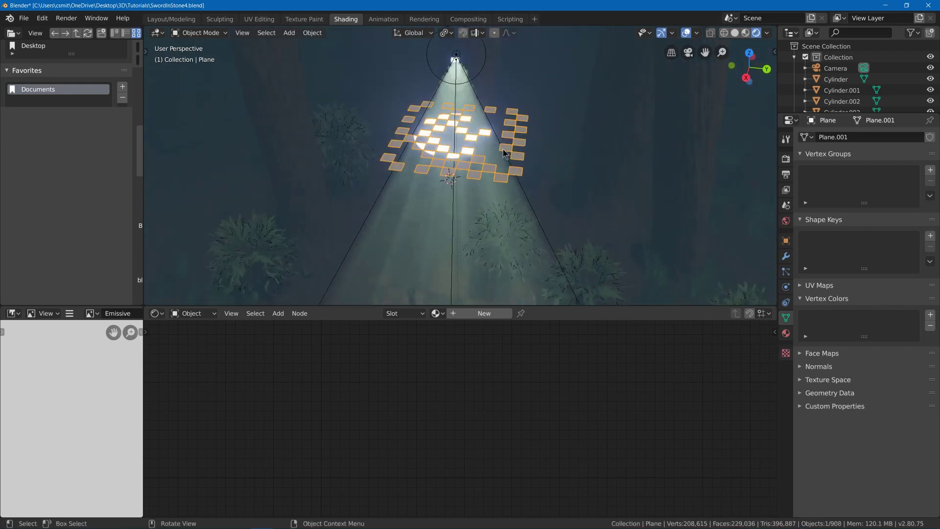
{"action": "key", "text": "ctrl+2"}
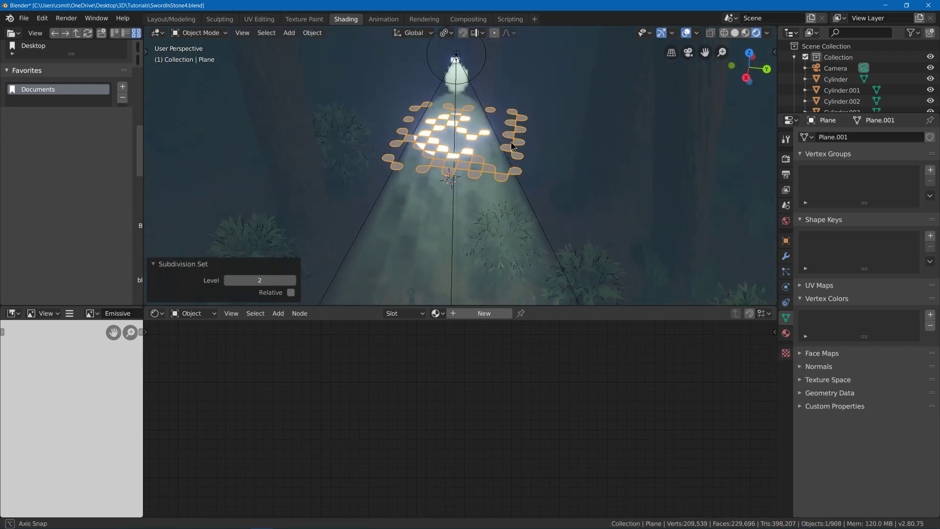
{"action": "middle_click_drag", "start_coordinate": [514, 145], "coordinate": [466, 195]}
{"action": "left_click", "coordinate": [686, 33]}
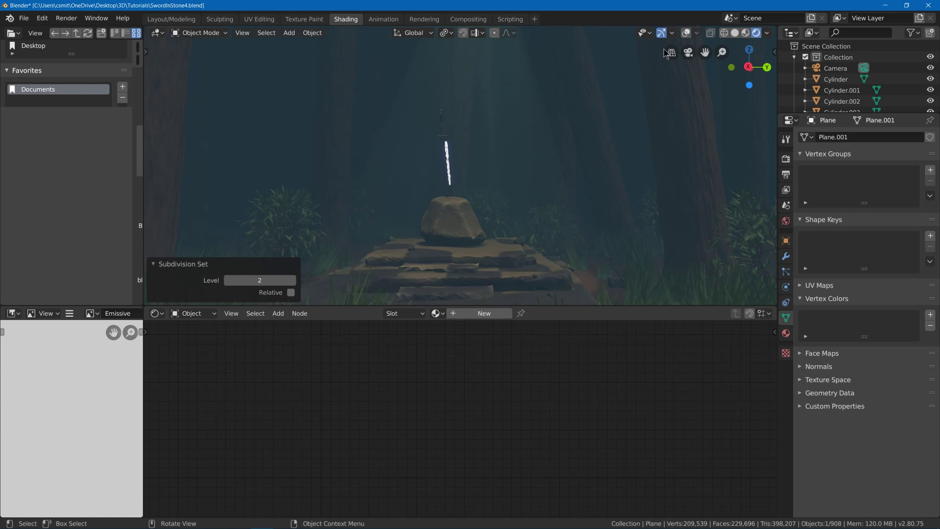
{"action": "middle_click_drag", "start_coordinate": [623, 154], "coordinate": [605, 221]}
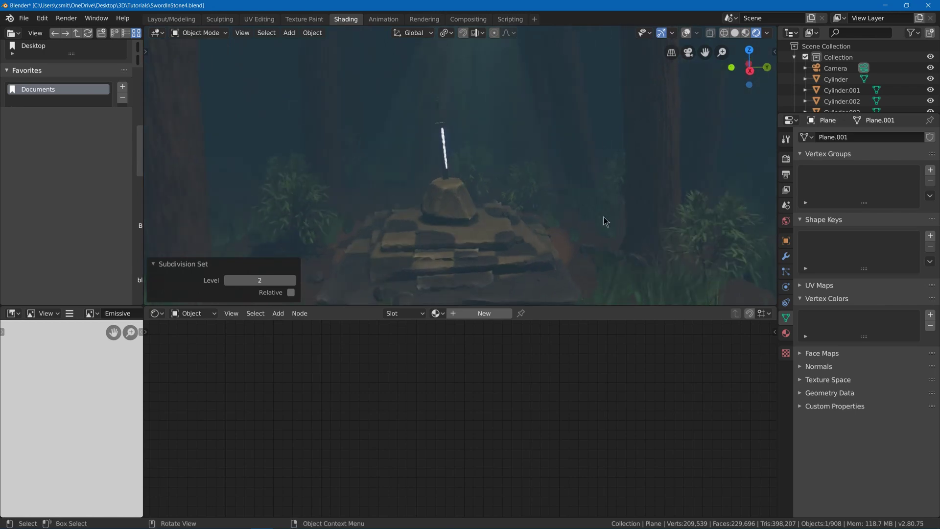
- Darken the first color stop of the ground's Dirt ColorRamp to a deep brown and move it to position 0.270
{"action": "left_click", "coordinate": [580, 252]}
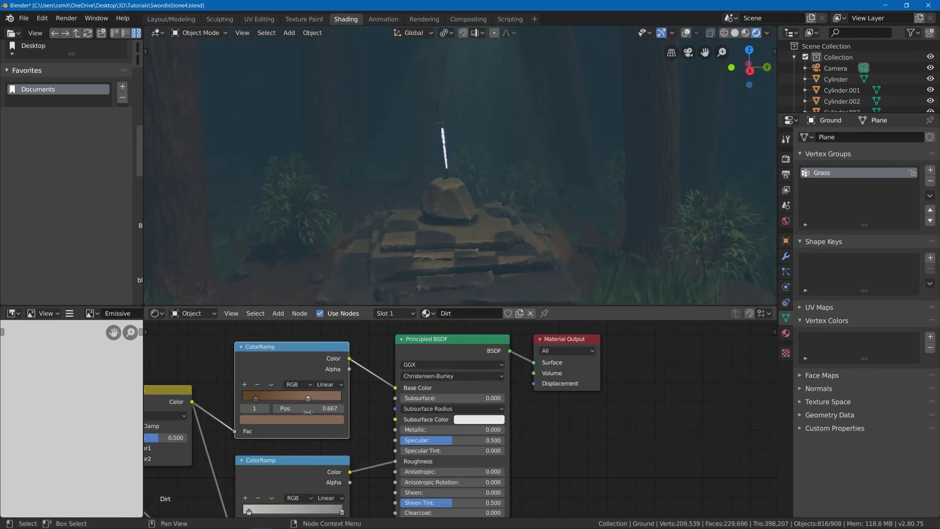
{"action": "left_click", "coordinate": [256, 399]}
{"action": "left_click", "coordinate": [263, 421]}
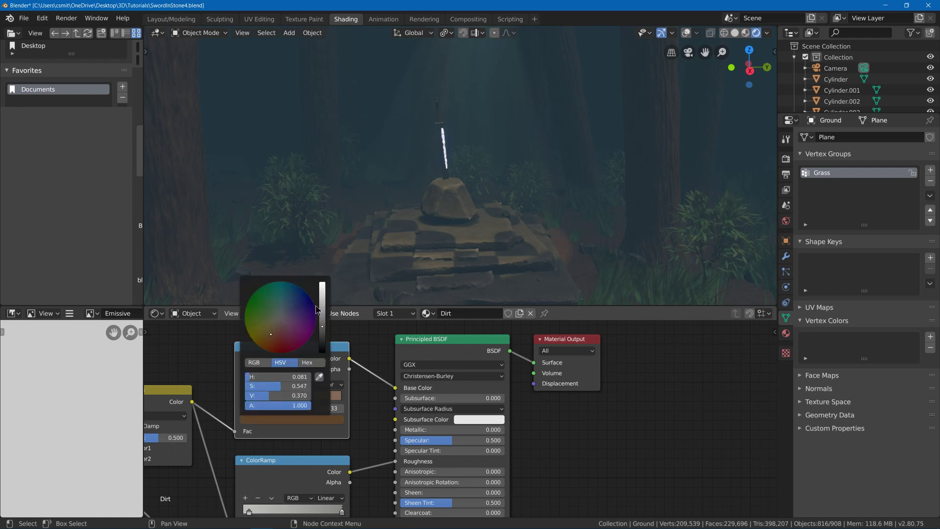
{"action": "mouse_move", "coordinate": [325, 335]}
{"action": "left_mouse_down"}
{"action": "mouse_move", "coordinate": [323, 350]}
{"action": "mouse_move", "coordinate": [323, 289]}
{"action": "mouse_move", "coordinate": [323, 343]}
{"action": "left_mouse_up"}
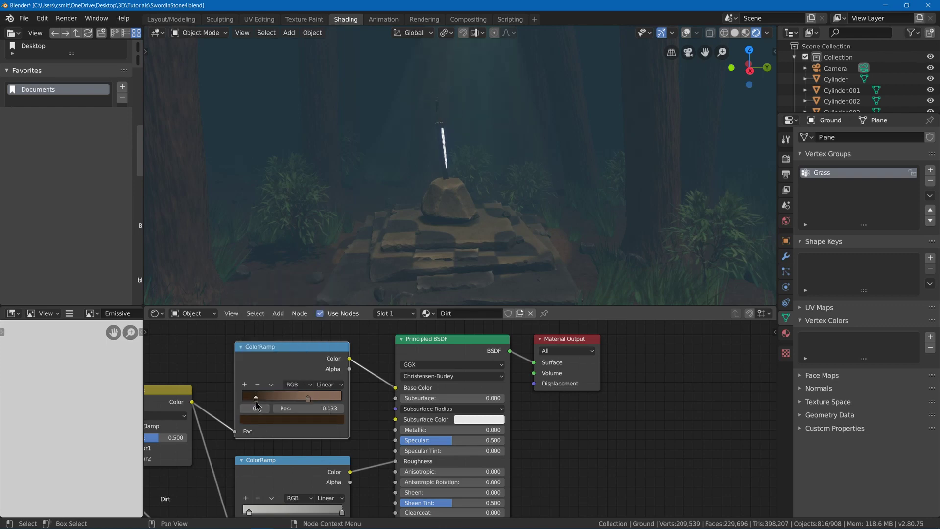
{"action": "key", "text": "g"}
{"action": "left_click", "coordinate": [260, 405]}
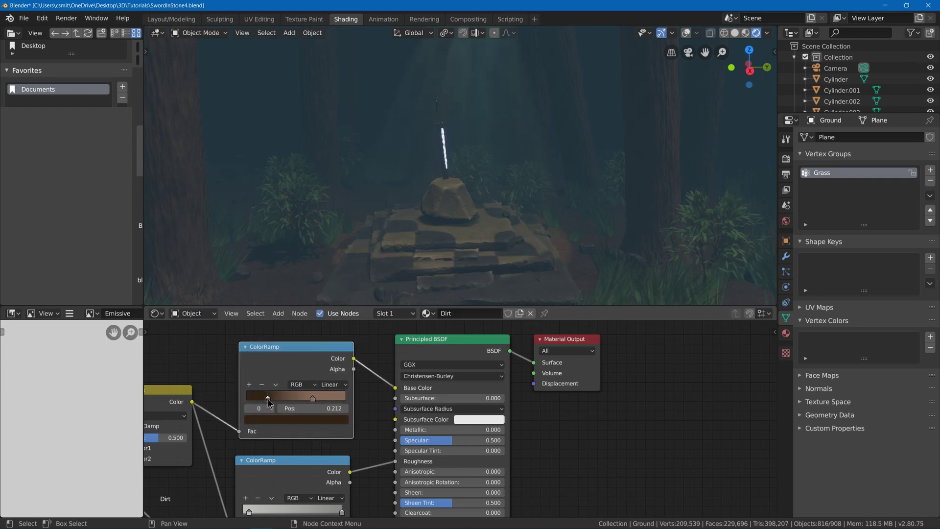
{"action": "middle_click_drag", "start_coordinate": [395, 158], "coordinate": [397, 142]}
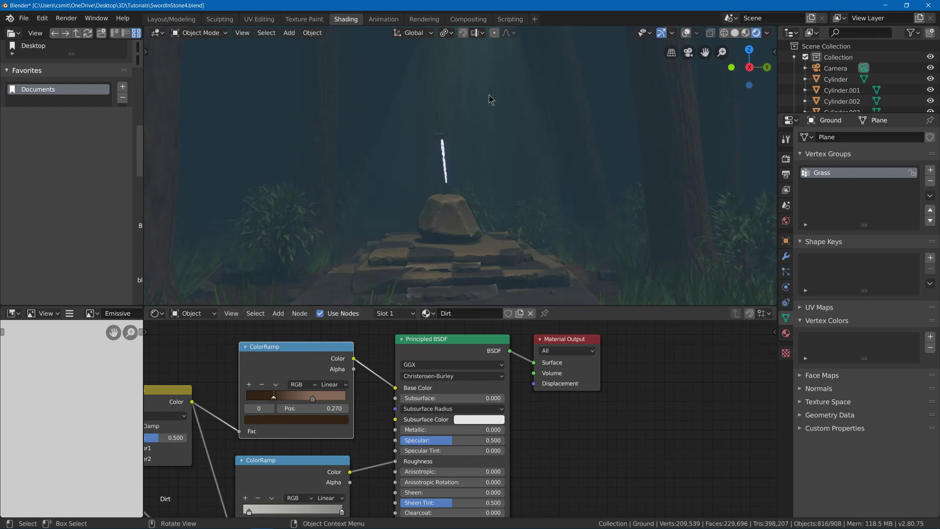
- Tilt the tree trunk to the right of the stone by about 3.6° with overlays shown, hide the overlays again, and save the file
{"action": "left_click", "coordinate": [567, 125]}
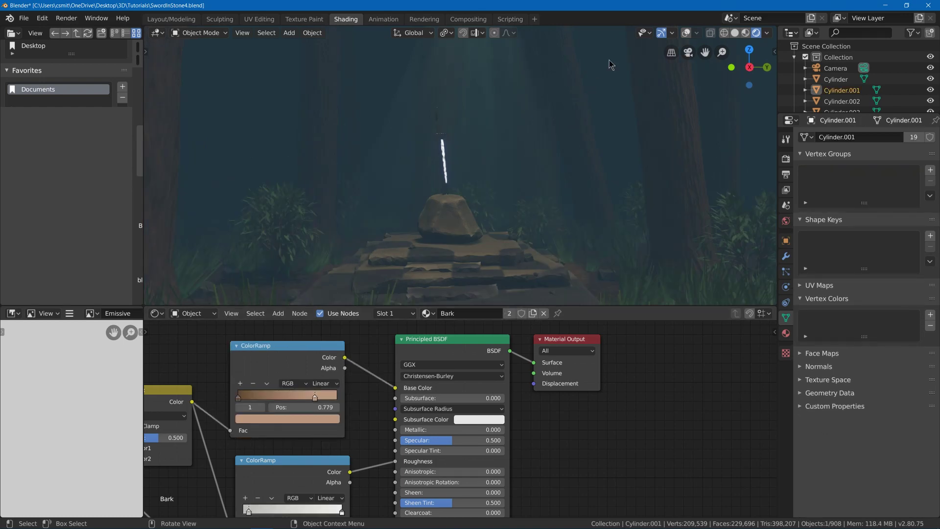
{"action": "left_click", "coordinate": [686, 34]}
{"action": "key", "text": "shift+alt+z"}
{"action": "key", "text": "r"}
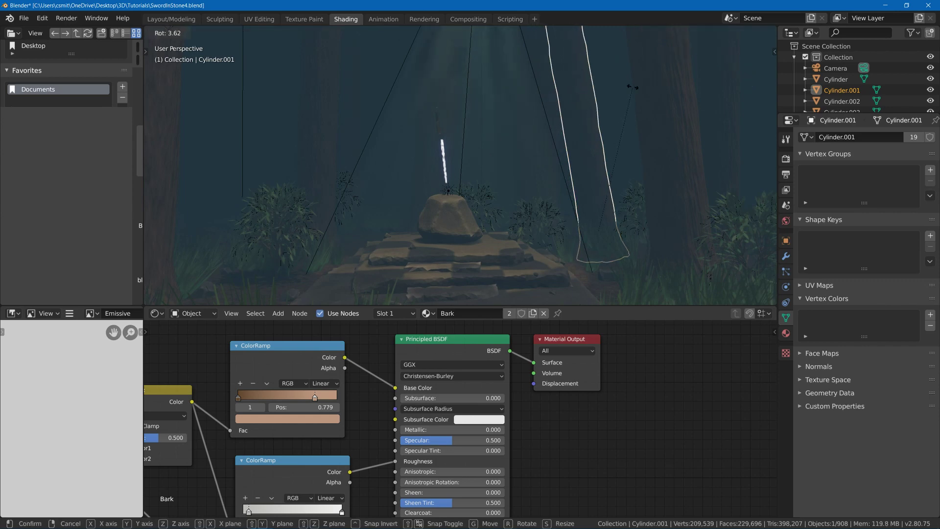
{"action": "left_click", "coordinate": [634, 87]}
{"action": "left_click", "coordinate": [633, 86]}
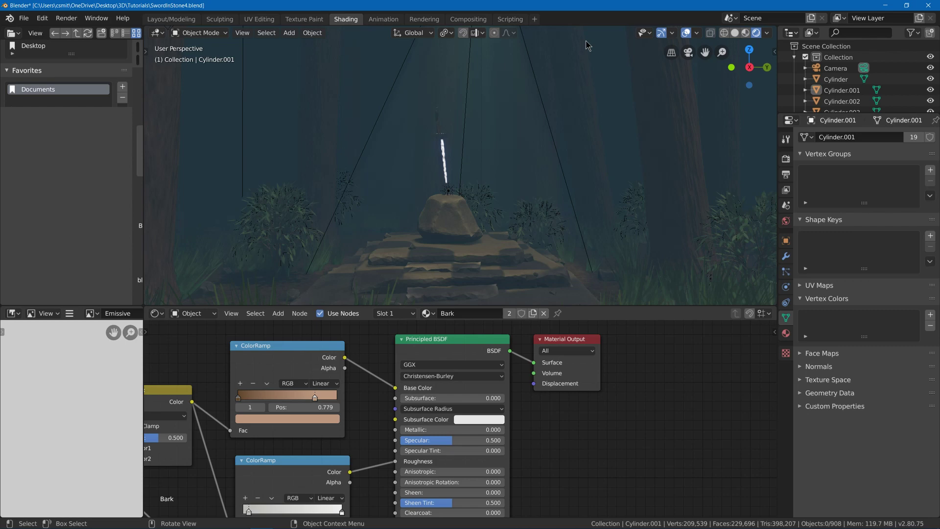
{"action": "left_click", "coordinate": [687, 34]}
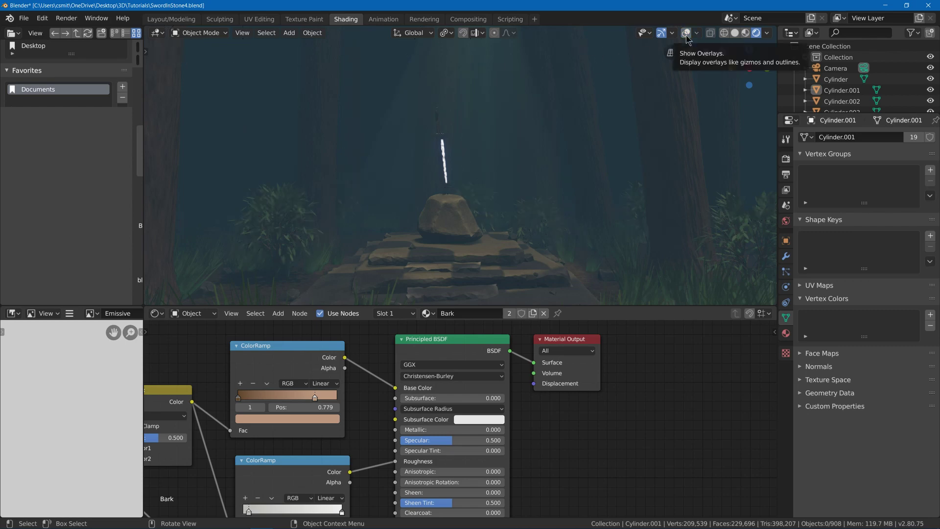
{"action": "key", "text": "ctrl+s"}
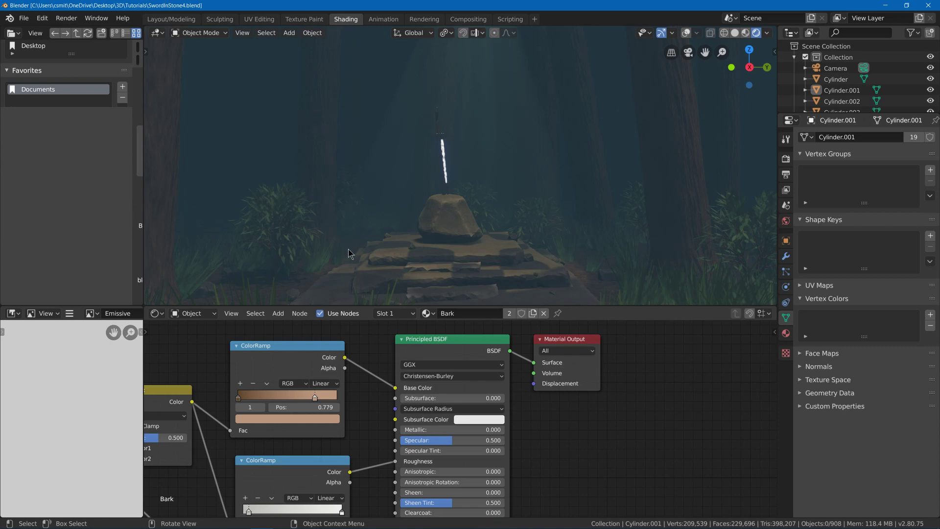
- Add a 2 m plane inside the perforated plane's mesh and move it beside the spot light
{"action": "middle_click_drag", "start_coordinate": [499, 164], "coordinate": [503, 16]}
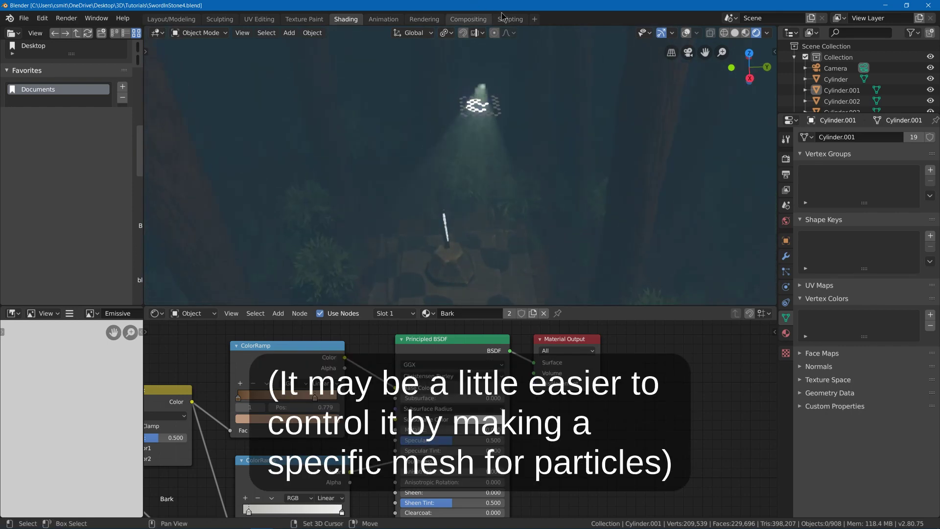
{"action": "left_click", "coordinate": [497, 106]}
{"action": "left_click", "coordinate": [685, 33]}
{"action": "key", "text": "Tab"}
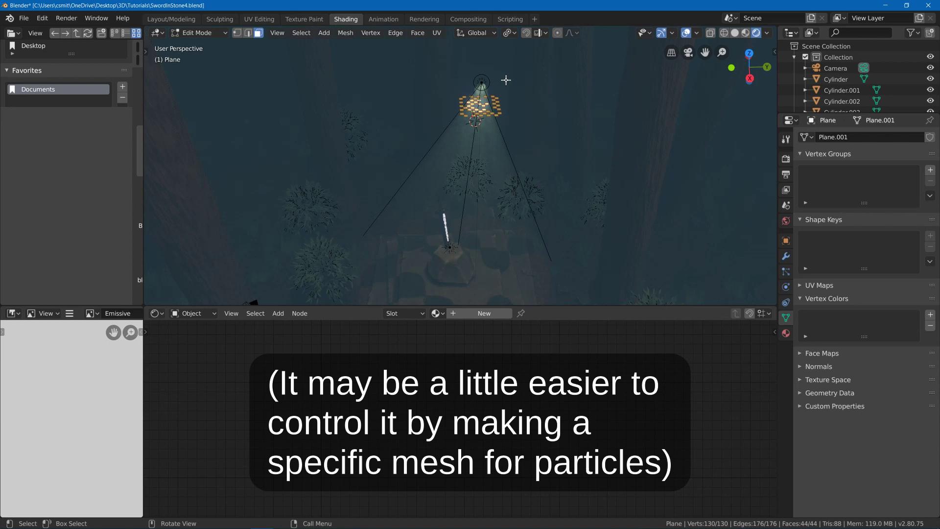
{"action": "key", "text": "alt+a"}
{"action": "key", "text": "shift+a"}
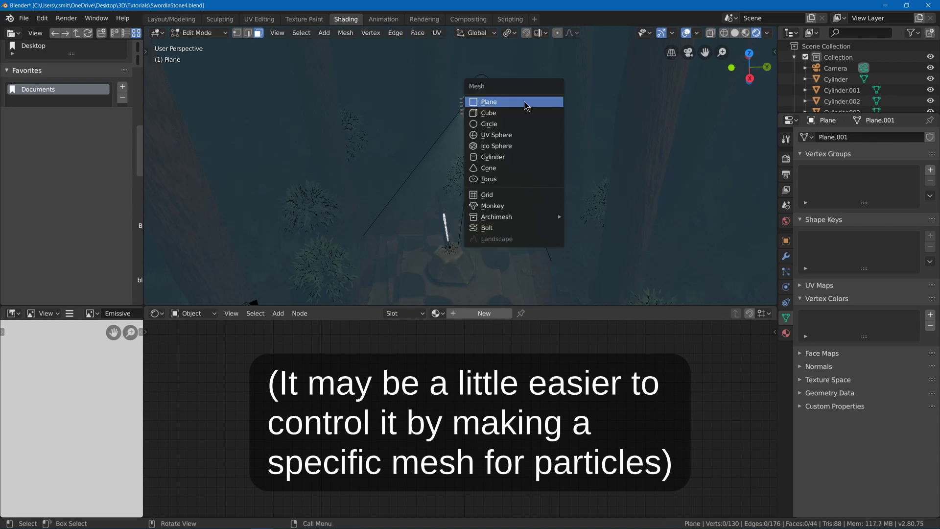
{"action": "left_click", "coordinate": [526, 101]}
{"action": "key", "text": "g"}
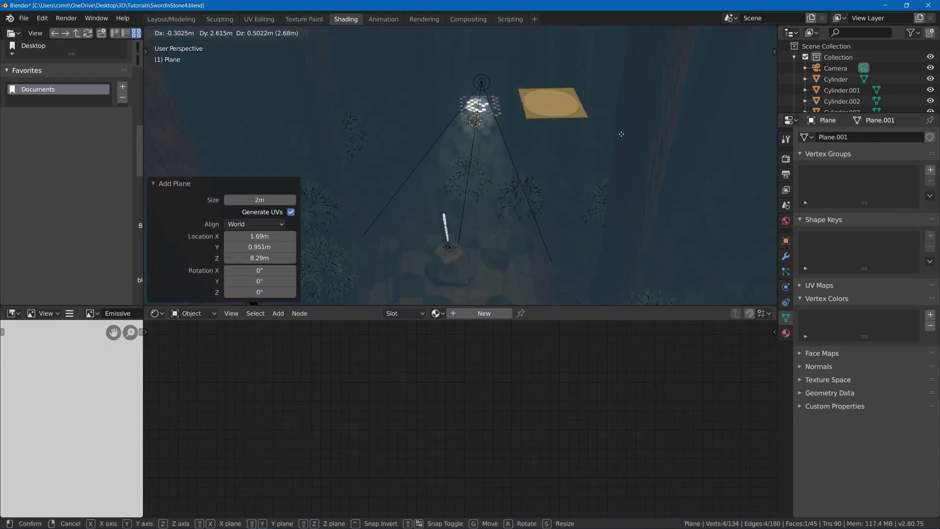
{"action": "left_click", "coordinate": [621, 134]}
{"action": "middle_click_drag", "start_coordinate": [621, 134], "coordinate": [584, 141]}
- Enlarge the newly added plane and reposition it higher up beside the spot light
{"action": "key", "text": "s"}
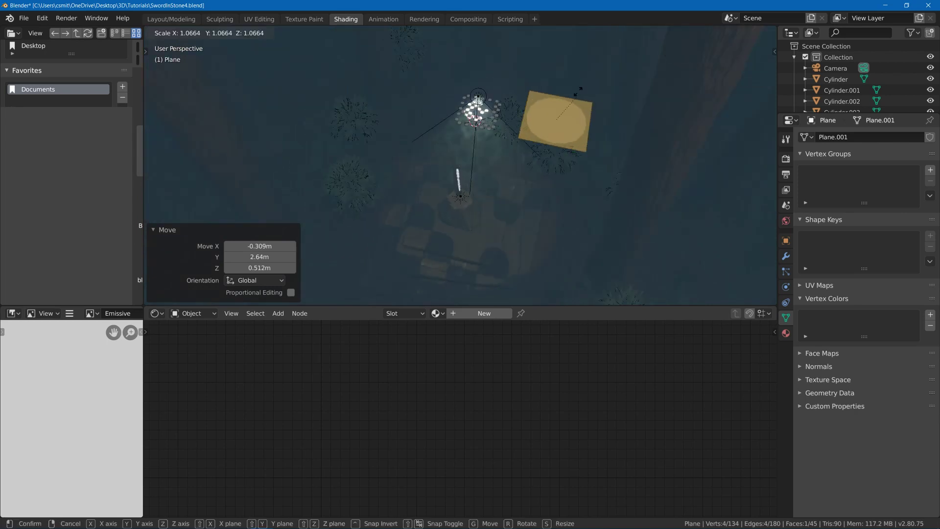
{"action": "left_click", "coordinate": [591, 72]}
{"action": "key", "text": "g"}
{"action": "left_click", "coordinate": [629, 66]}
{"action": "middle_click_drag", "start_coordinate": [613, 91], "coordinate": [638, 57]}
{"action": "key", "text": "g"}
{"action": "left_click", "coordinate": [636, 39]}
{"action": "middle_click_drag", "start_coordinate": [588, 125], "coordinate": [594, 143]}
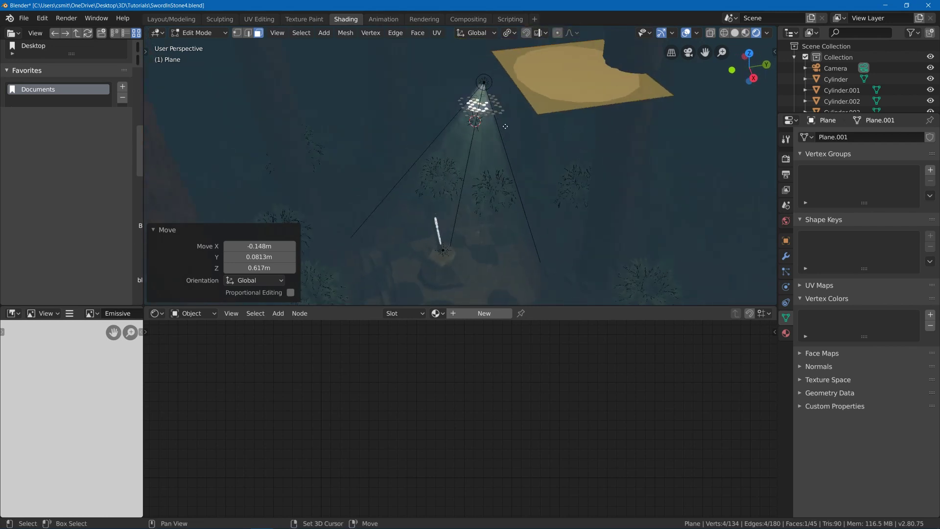
- Duplicate the large plane three times, spread the copies around the spot light, and raise the last copy about 1.89 m
{"action": "key", "text": "shift+d"}
{"action": "left_click", "coordinate": [409, 92]}
{"action": "middle_click_drag", "start_coordinate": [410, 93], "coordinate": [357, 97]}
{"action": "key", "text": "shift+d"}
{"action": "left_click", "coordinate": [319, 93]}
{"action": "key", "text": "shift+d"}
{"action": "left_click", "coordinate": [199, 84]}
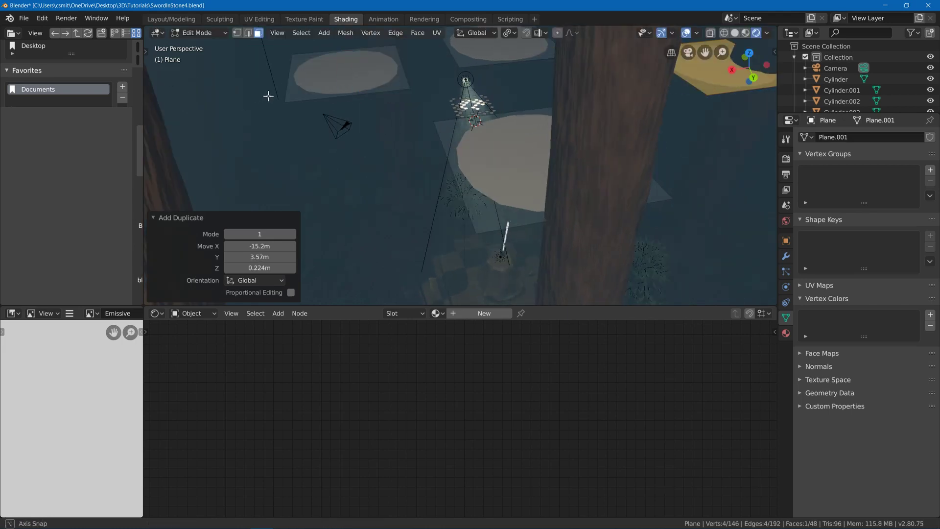
{"action": "middle_click_drag", "start_coordinate": [267, 95], "coordinate": [332, 67]}
{"action": "key", "text": "shift+d"}
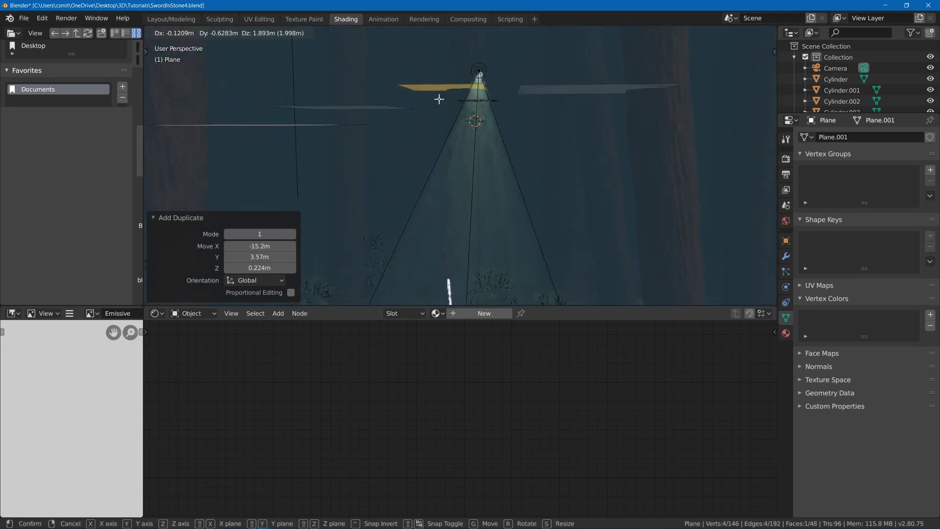
{"action": "left_click", "coordinate": [436, 97]}
{"action": "middle_click_drag", "start_coordinate": [436, 96], "coordinate": [338, 258]}
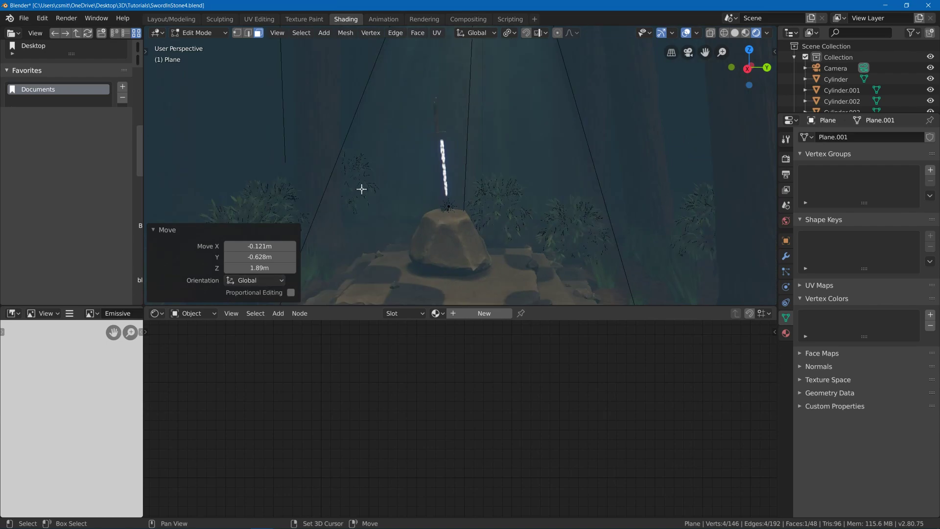
{"action": "middle_click_drag", "start_coordinate": [361, 189], "coordinate": [492, 152]}
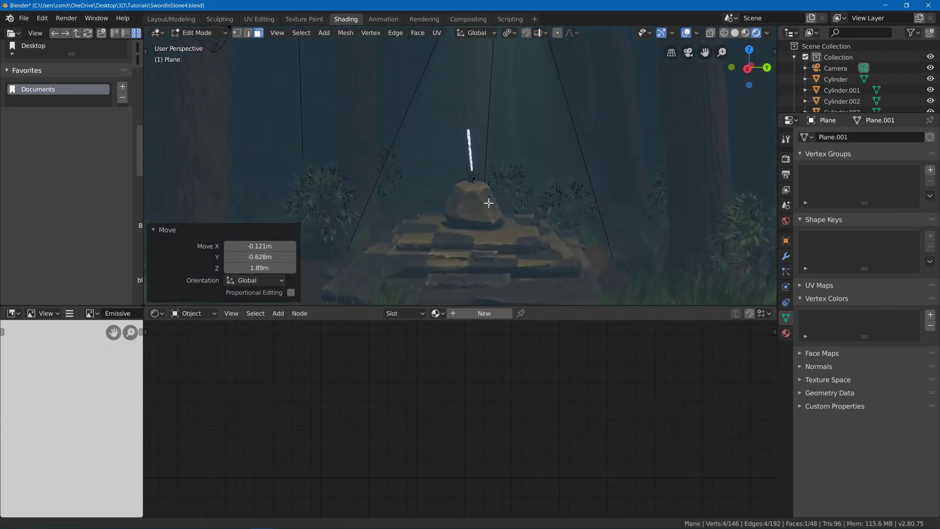
- Add an Emitter particle system to the plane object and play the animation to preview the particles
{"action": "middle_click_drag", "start_coordinate": [501, 119], "coordinate": [558, 132]}
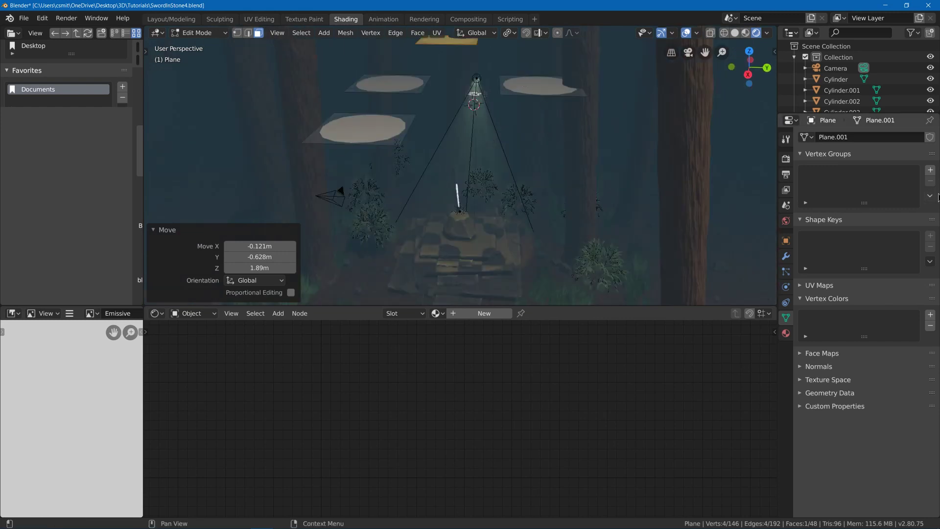
{"action": "left_click", "coordinate": [787, 272]}
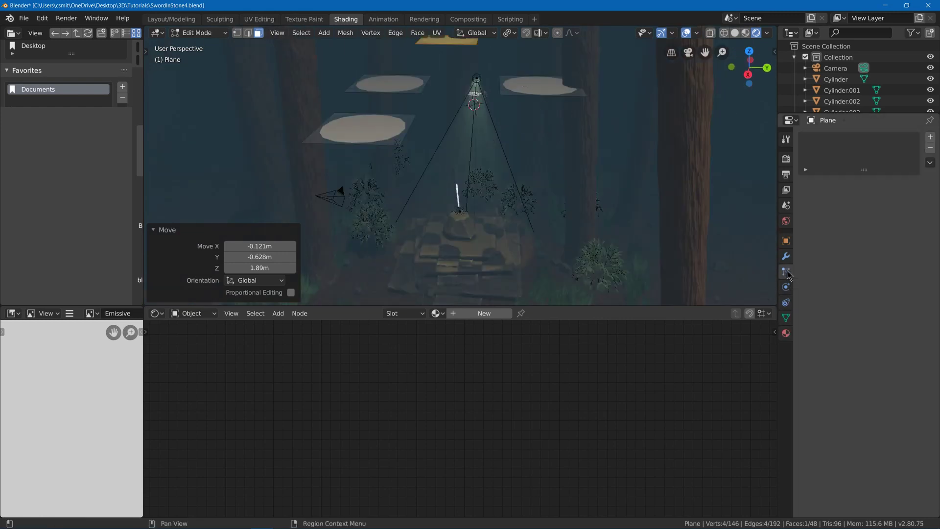
{"action": "left_click", "coordinate": [930, 137]}
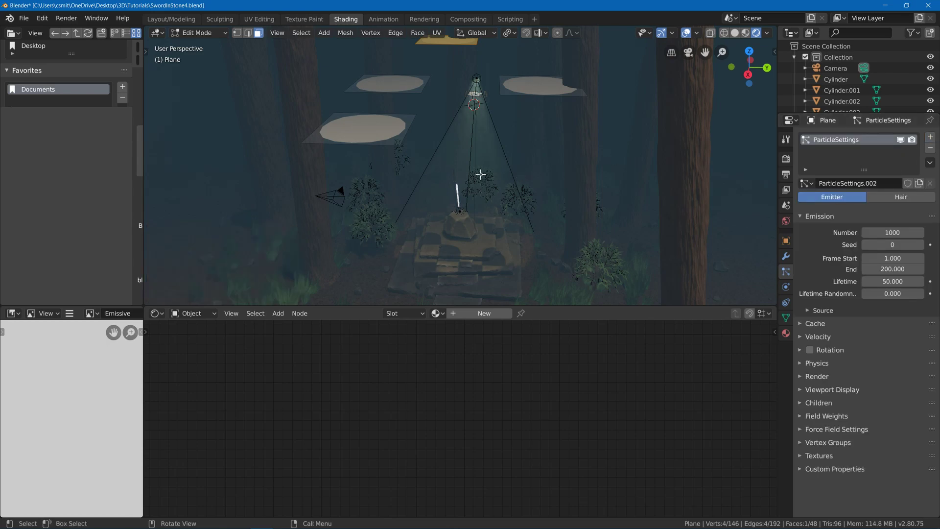
{"action": "key", "text": "space"}
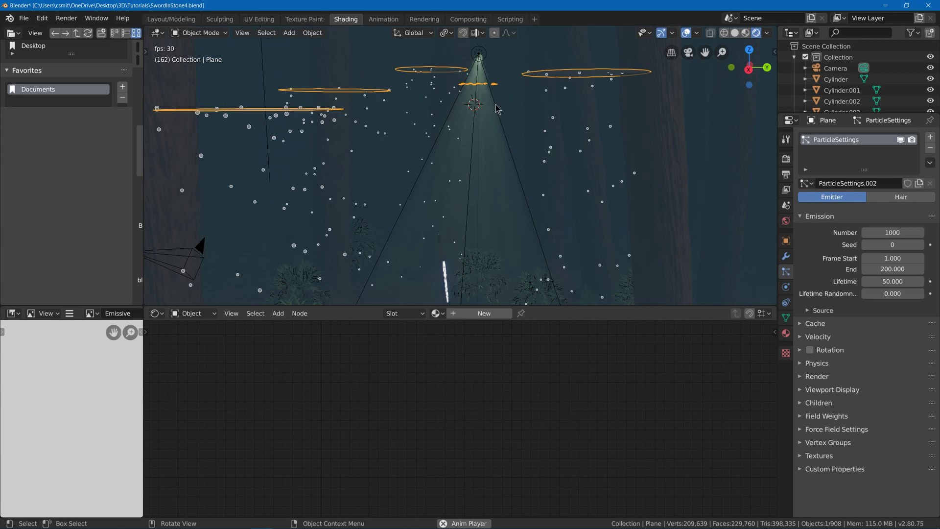
- Set the plane's particle emission to end at frame 500 with 200 particles
{"action": "middle_click_drag", "start_coordinate": [497, 109], "coordinate": [419, 182]}
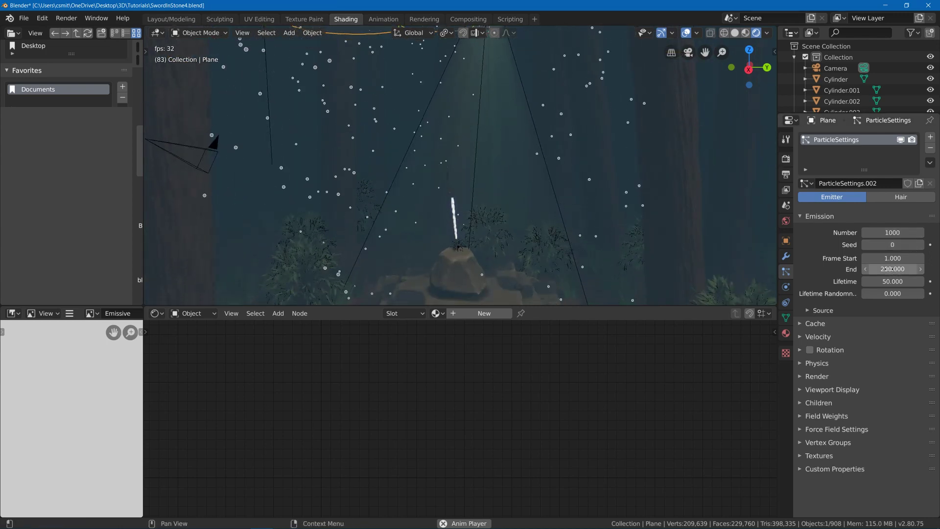
{"action": "left_click", "coordinate": [889, 268]}
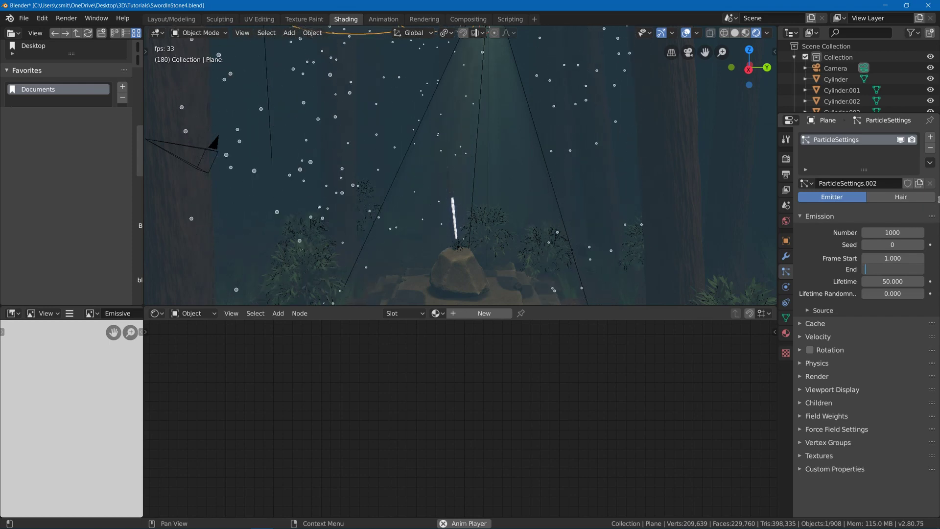
{"action": "key", "text": "Return"}
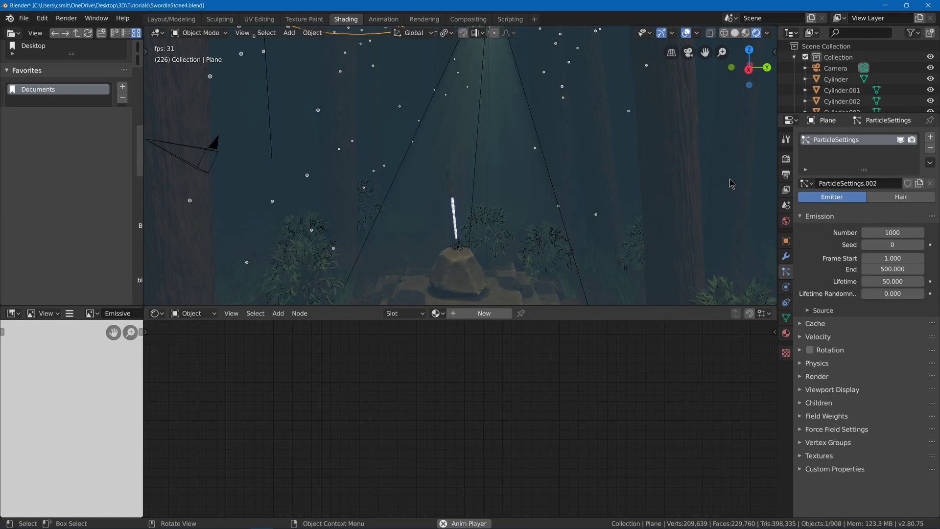
{"action": "left_click", "coordinate": [892, 232]}
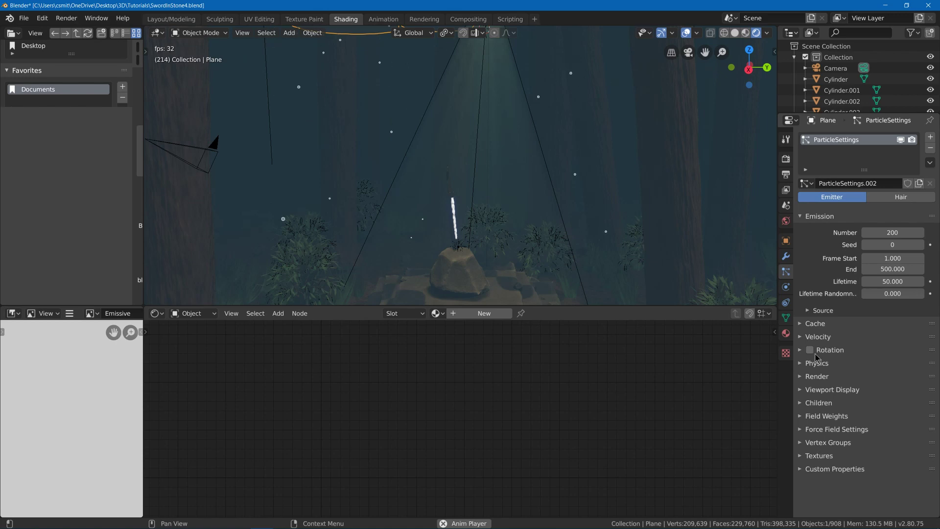
- Set the particle system to render its particles as Object and save the file
{"action": "left_click", "coordinate": [801, 377]}
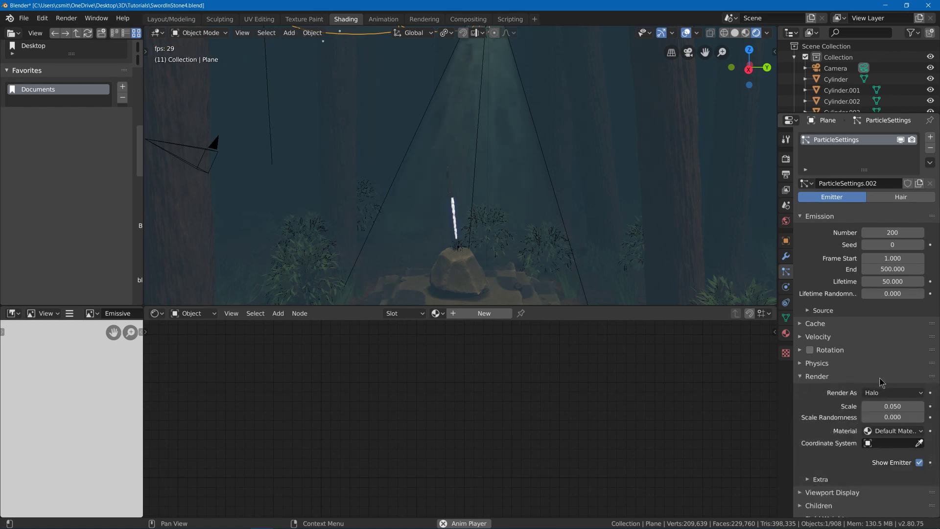
{"action": "left_click", "coordinate": [880, 394]}
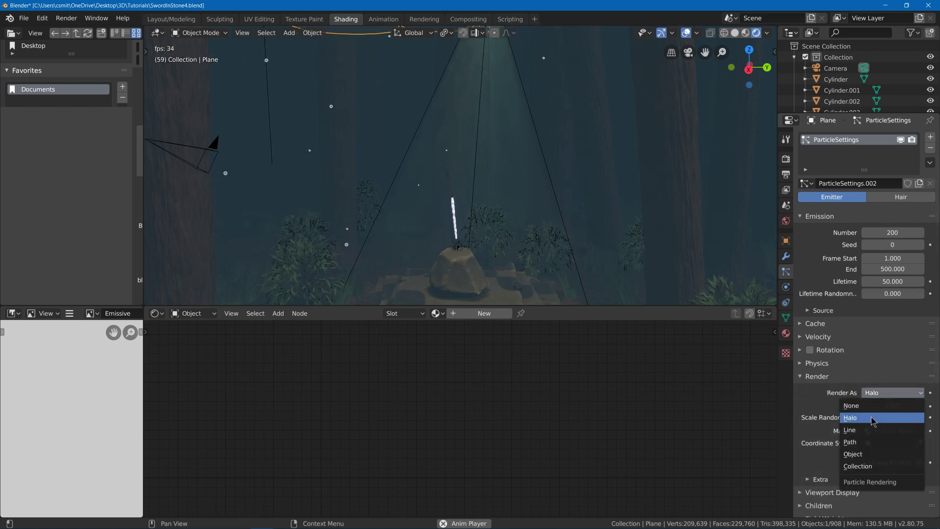
{"action": "left_click", "coordinate": [855, 454]}
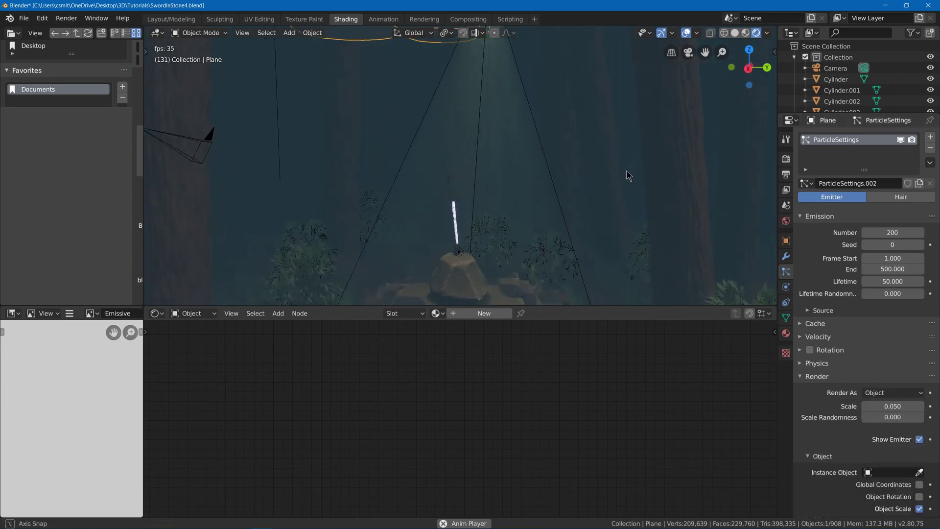
{"action": "key", "text": "ctrl+s"}
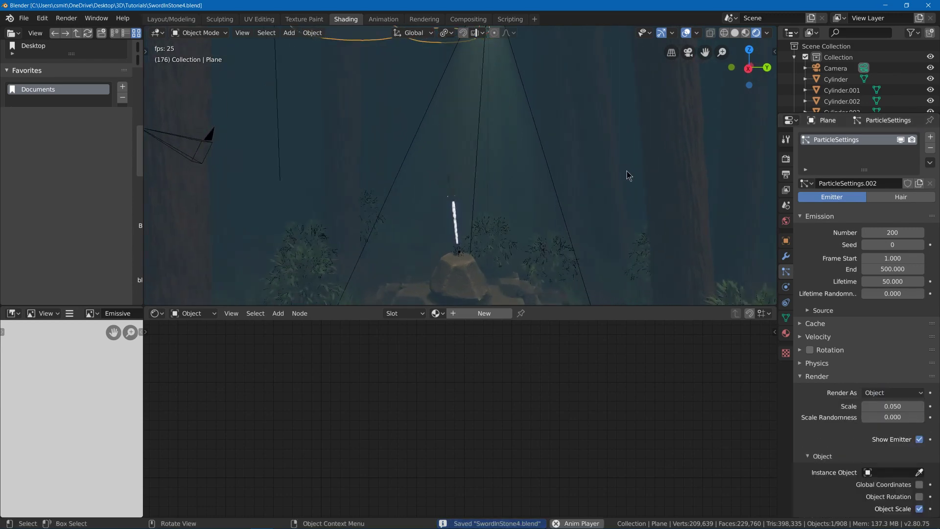
- Assign Light as the instance object for the plane's particles
{"action": "scroll", "coordinate": [886, 377], "scroll_direction": "down", "scroll_amount": 3}
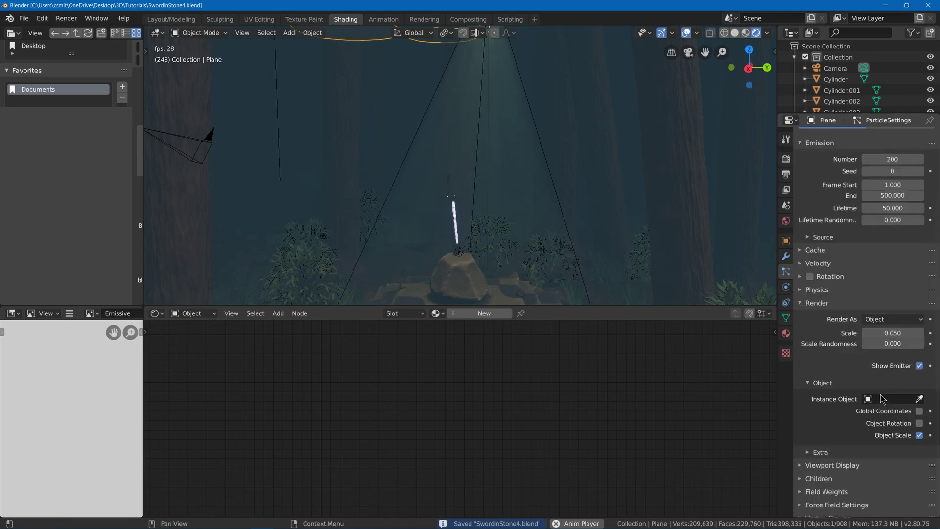
{"action": "left_click", "coordinate": [880, 397]}
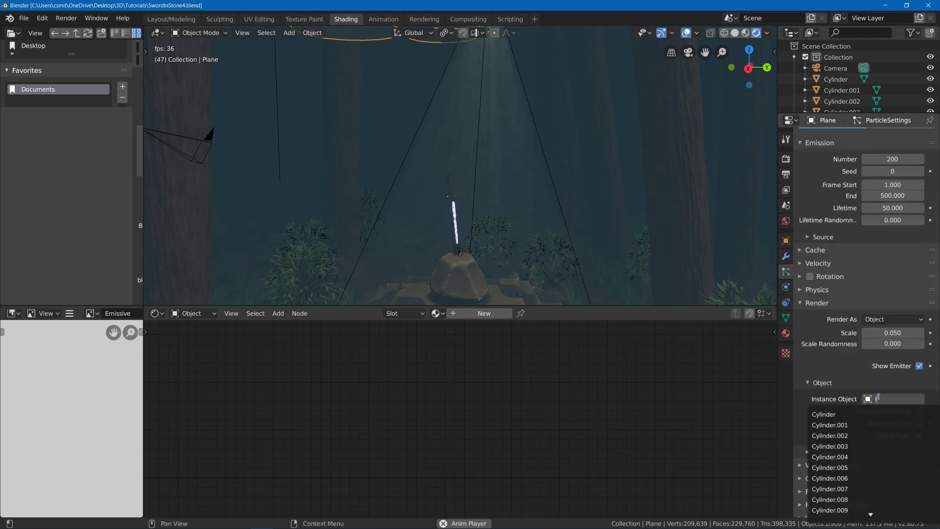
{"action": "type", "text": "light"}
{"action": "key", "text": "Return"}
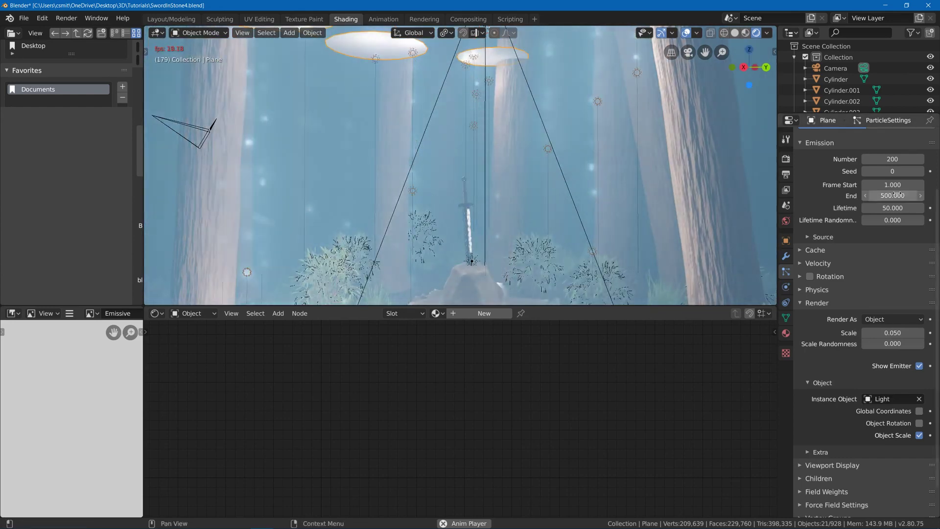
- Try a particle count of 50 for the light emission
{"action": "scroll", "coordinate": [896, 218], "scroll_direction": "up", "scroll_amount": 3}
{"action": "left_click", "coordinate": [897, 218]}
{"action": "type", "text": "10"}
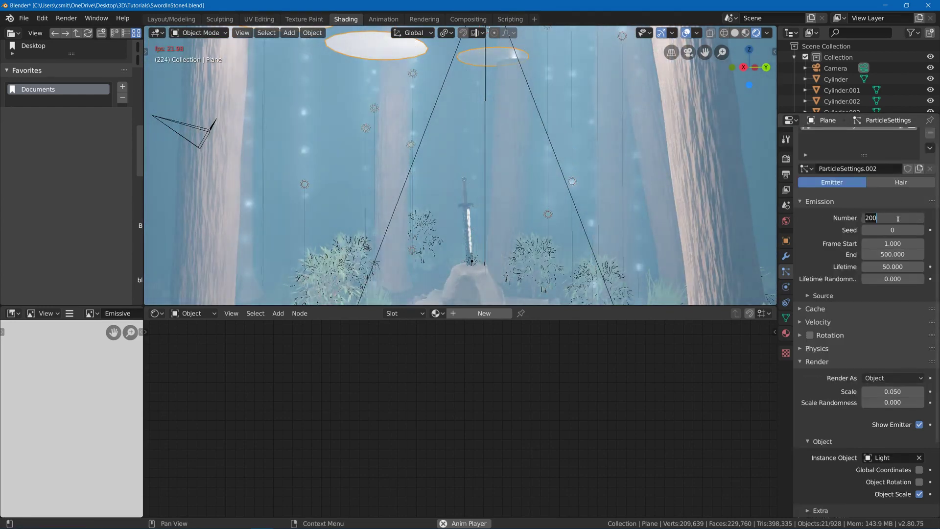
{"action": "key", "text": "BackSpace"}
{"action": "key", "text": "BackSpace"}
{"action": "type", "text": "50"}
{"action": "key", "text": "Return"}
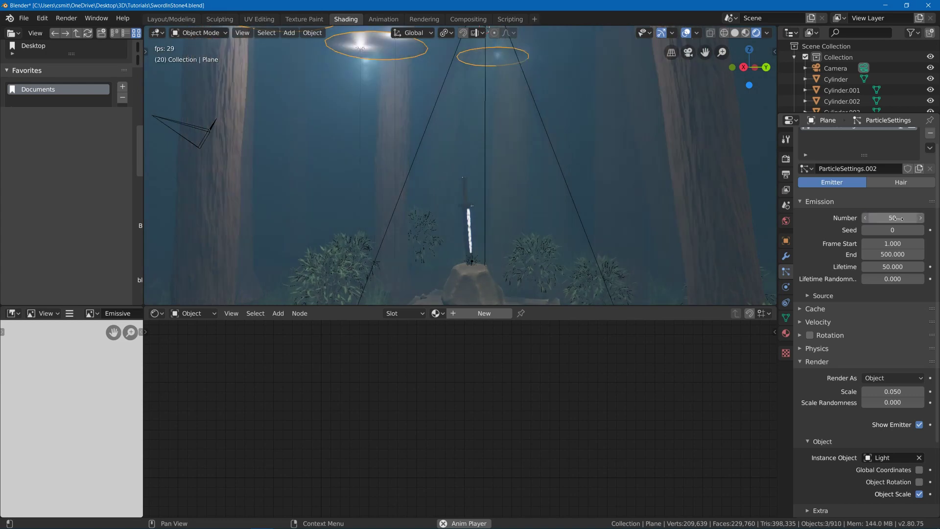
- Reduce the number of emitted light particles to 20
{"action": "left_click", "coordinate": [880, 216]}
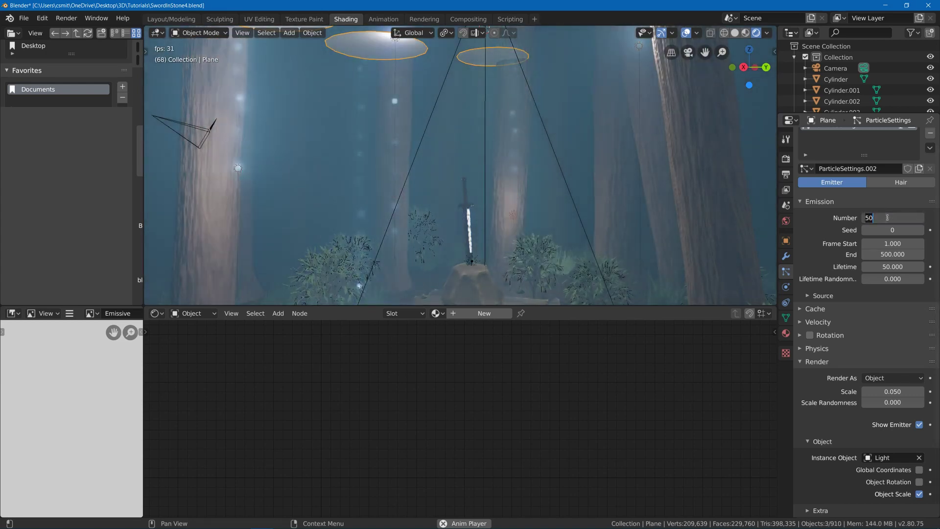
{"action": "type", "text": "20"}
{"action": "key", "text": "Return"}
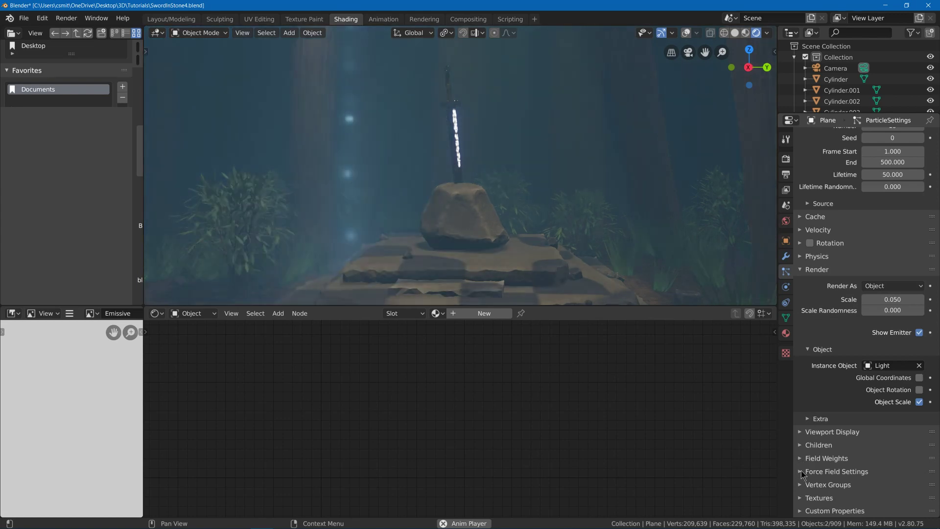
- Set the particles' first force field type to Vortex with Self Effect on and a strength of about 61.3
{"action": "left_click", "coordinate": [801, 472]}
{"action": "scroll", "coordinate": [815, 416], "scroll_direction": "down", "scroll_amount": 6}
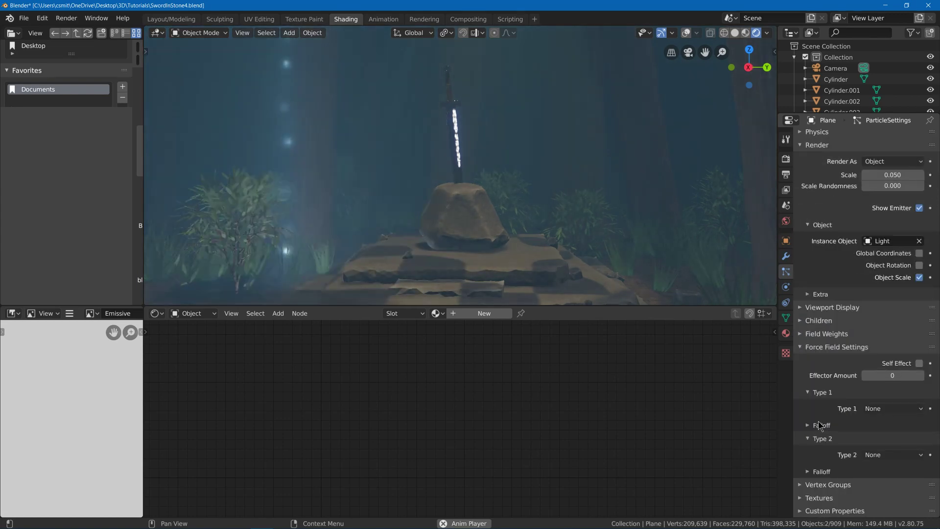
{"action": "left_click", "coordinate": [887, 411]}
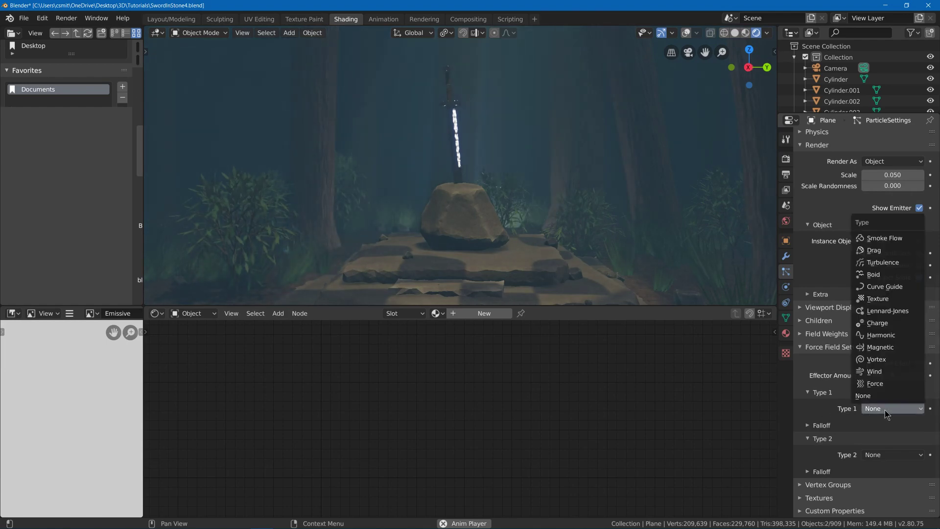
{"action": "left_click", "coordinate": [881, 360]}
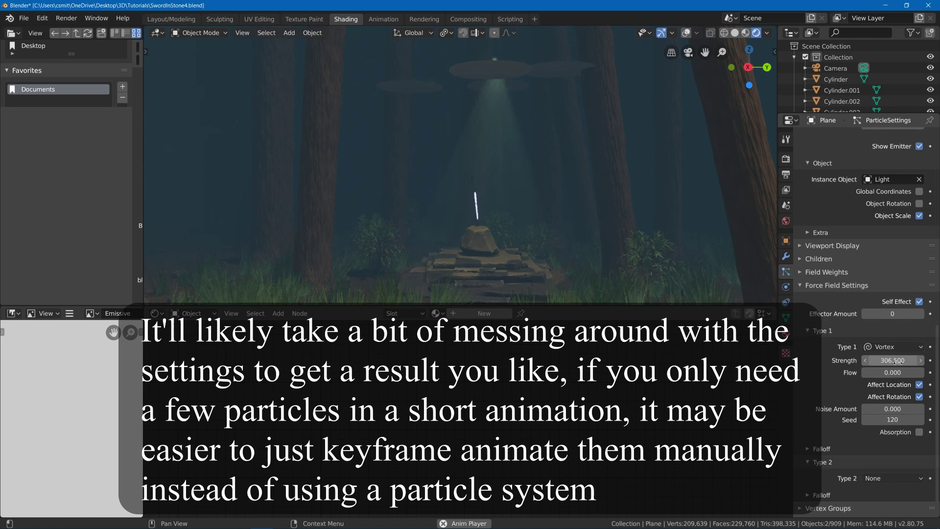
{"action": "left_click_drag", "start_coordinate": [898, 362], "coordinate": [908, 361]}
{"action": "left_click_drag", "start_coordinate": [895, 361], "coordinate": [883, 361]}
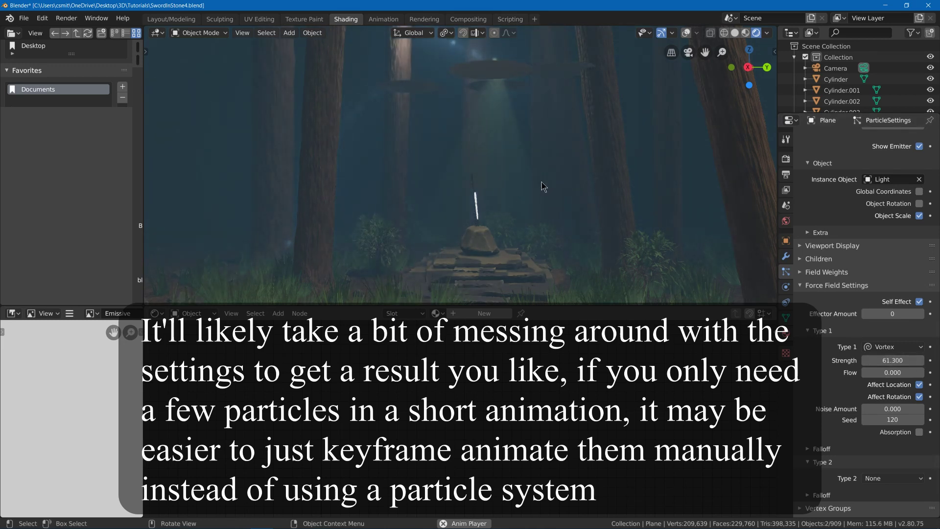
- Edit the emitter plane's mesh and move the first two discs closer to the spot light
{"action": "middle_click_drag", "start_coordinate": [543, 155], "coordinate": [535, 130], "text": "shift"}
{"action": "scroll", "coordinate": [509, 143], "scroll_direction": "up", "scroll_amount": 2}
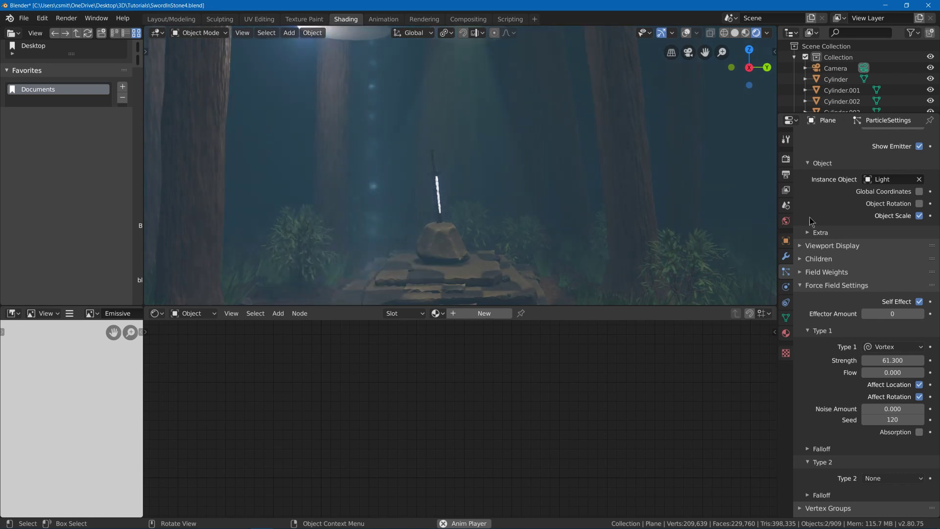
{"action": "key", "text": "Tab"}
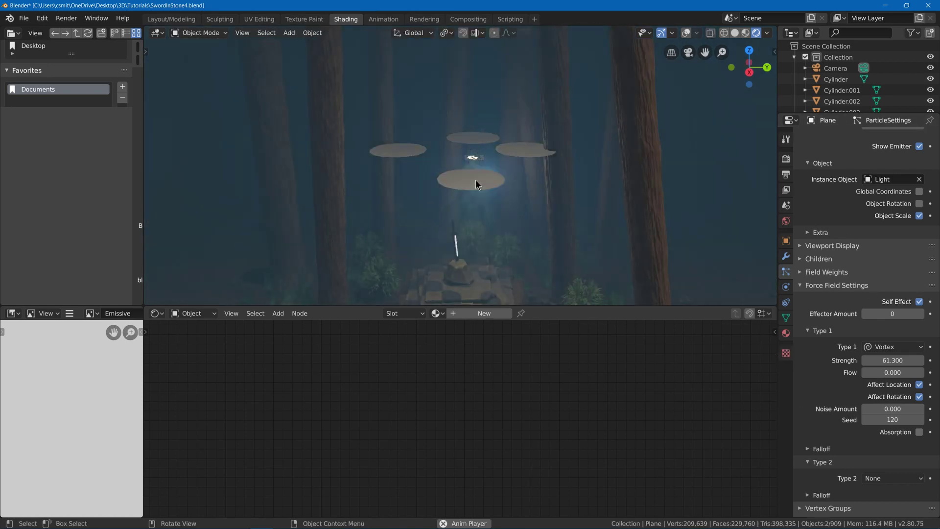
{"action": "mouse_move", "coordinate": [476, 180]}
{"action": "middle_mouse_down"}
{"action": "mouse_move", "coordinate": [466, 193]}
{"action": "mouse_move", "coordinate": [480, 190]}
{"action": "middle_mouse_up"}
{"action": "key", "text": "g"}
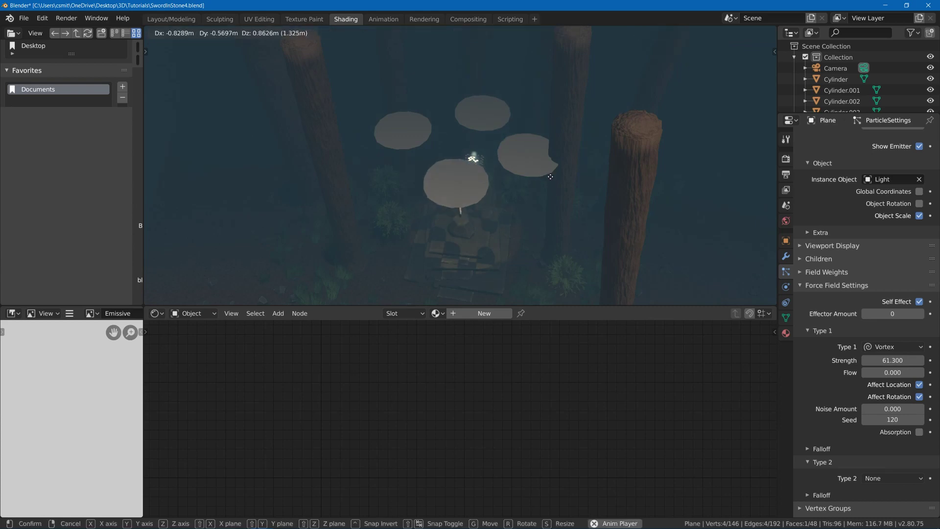
{"action": "left_click", "coordinate": [561, 182]}
{"action": "middle_click_drag", "start_coordinate": [529, 157], "coordinate": [357, 158]}
{"action": "key", "text": "g"}
{"action": "left_click", "coordinate": [575, 153]}
- Move the other emitter discs inward so that all four cluster closely around the spot light
{"action": "key", "text": "g"}
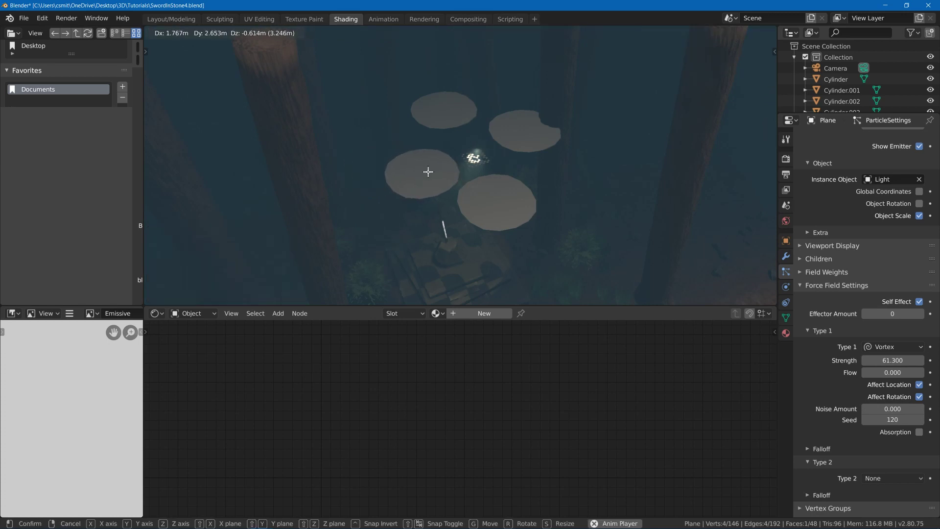
{"action": "left_click", "coordinate": [428, 171]}
{"action": "key", "text": "g"}
{"action": "left_click", "coordinate": [443, 132]}
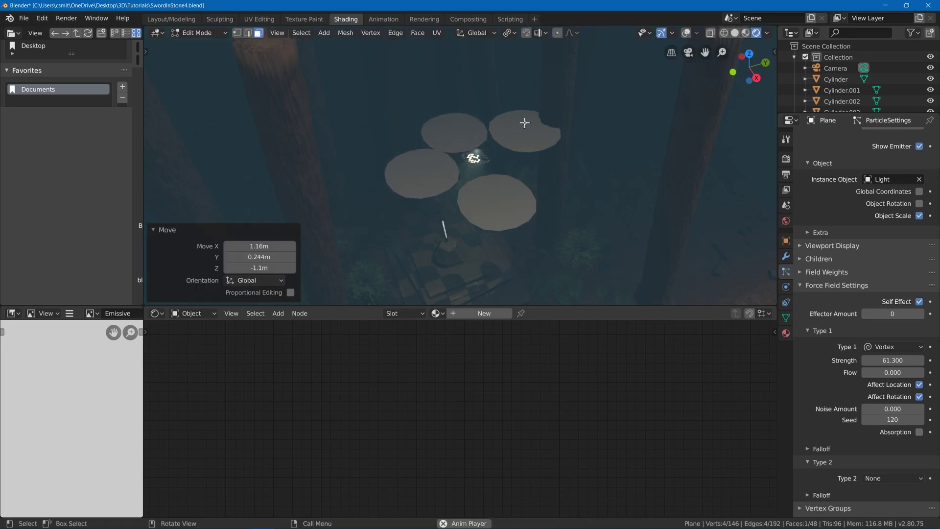
{"action": "key", "text": "g"}
{"action": "left_click", "coordinate": [548, 147]}
- Reposition one more emitter disc beneath the spot light and return to Object Mode
{"action": "middle_click_drag", "start_coordinate": [580, 176], "coordinate": [557, 142]}
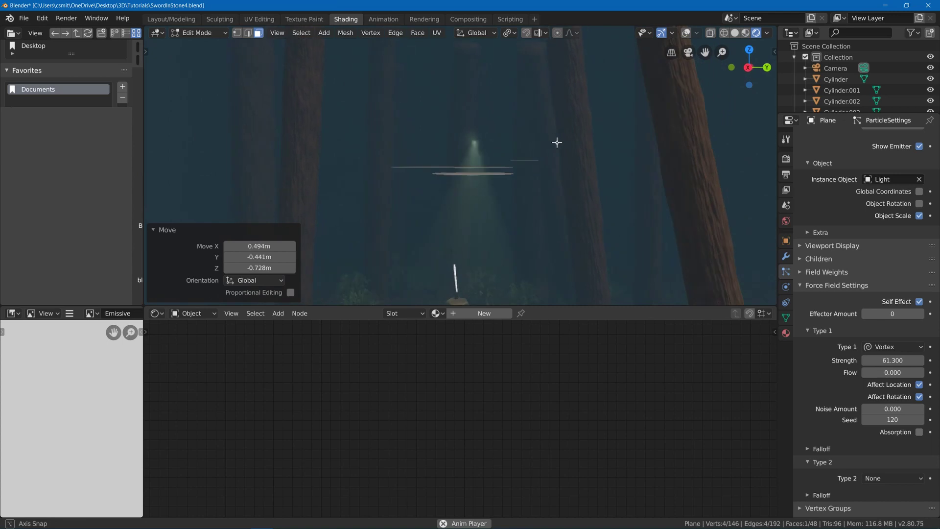
{"action": "key", "text": "g"}
{"action": "left_click", "coordinate": [512, 210]}
{"action": "middle_click_drag", "start_coordinate": [512, 210], "coordinate": [497, 99]}
{"action": "key", "text": "Tab"}
{"action": "left_click", "coordinate": [547, 104]}
{"action": "left_click", "coordinate": [498, 99], "text": "shift"}
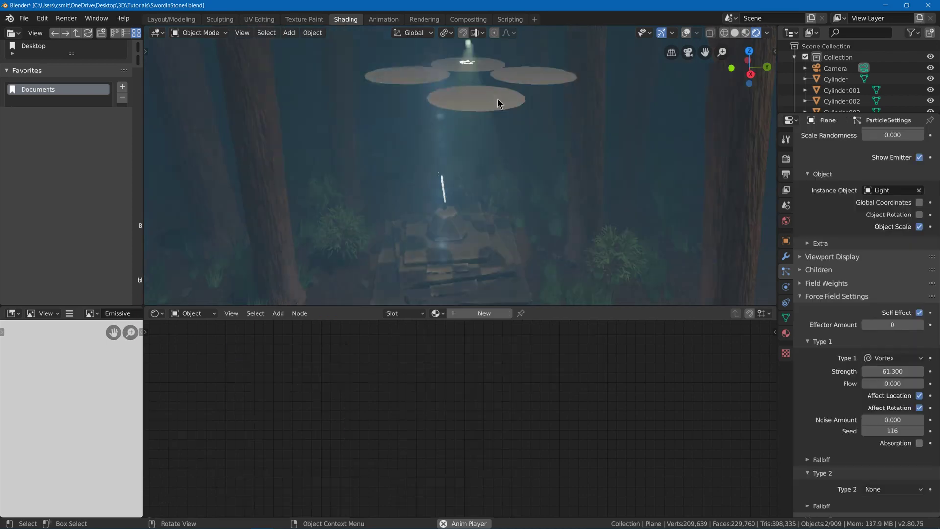
{"action": "key", "text": "r"}
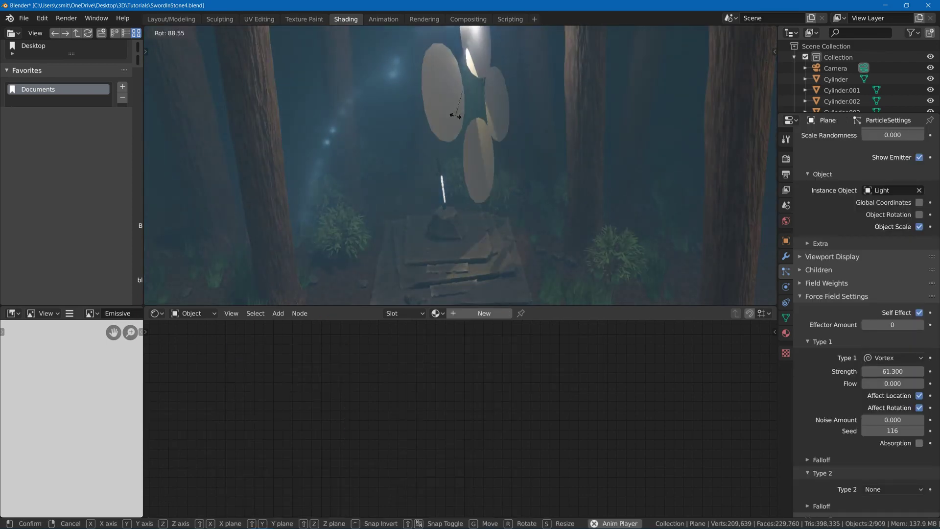
{"action": "key", "text": "Escape"}
- Switch to the Layout/Modeling workspace and show the scene in Rendered shading around the emitter discs
{"action": "left_click", "coordinate": [171, 19]}
{"action": "key", "text": "z"}
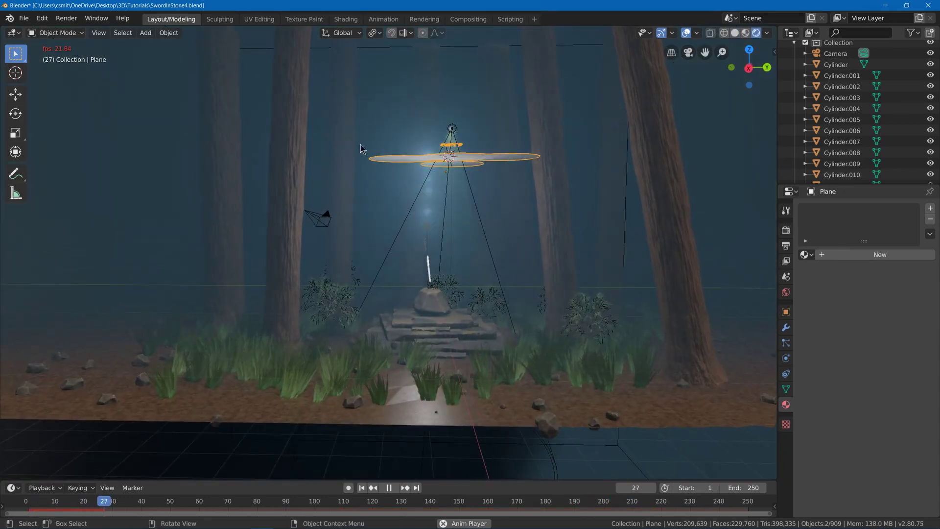
{"action": "middle_click_drag", "start_coordinate": [422, 193], "coordinate": [304, 343]}
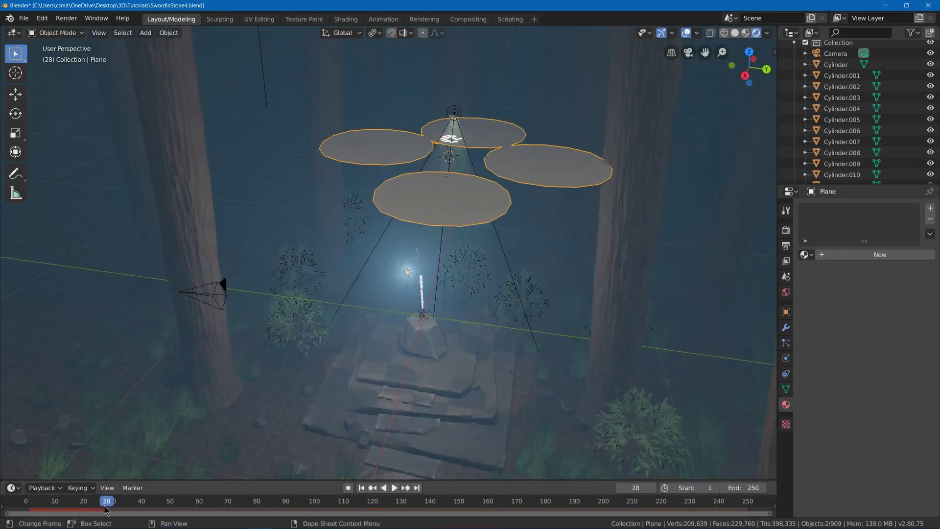
- Insert a Rotation keyframe for the emitter plane at frame 0
{"action": "left_click_drag", "start_coordinate": [106, 509], "coordinate": [22, 497]}
{"action": "key", "text": "space"}
{"action": "key", "text": "space"}
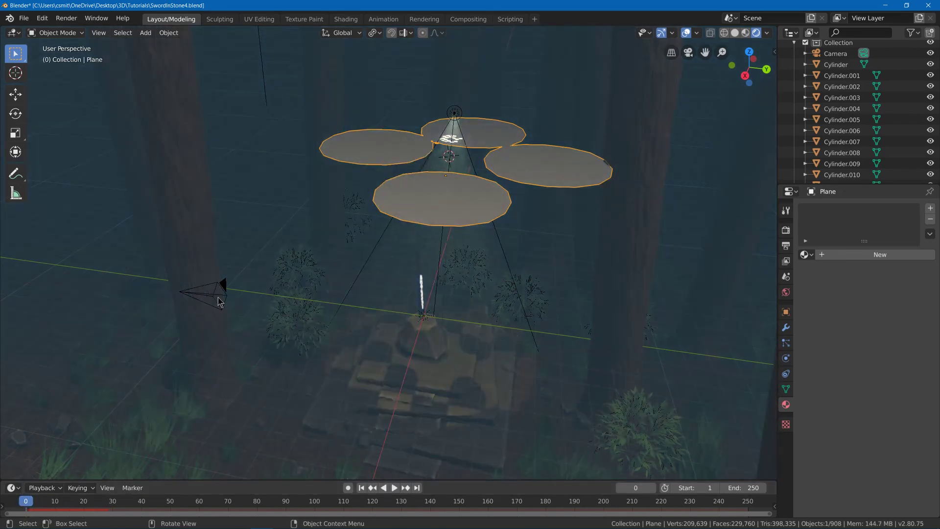
{"action": "key", "text": "i"}
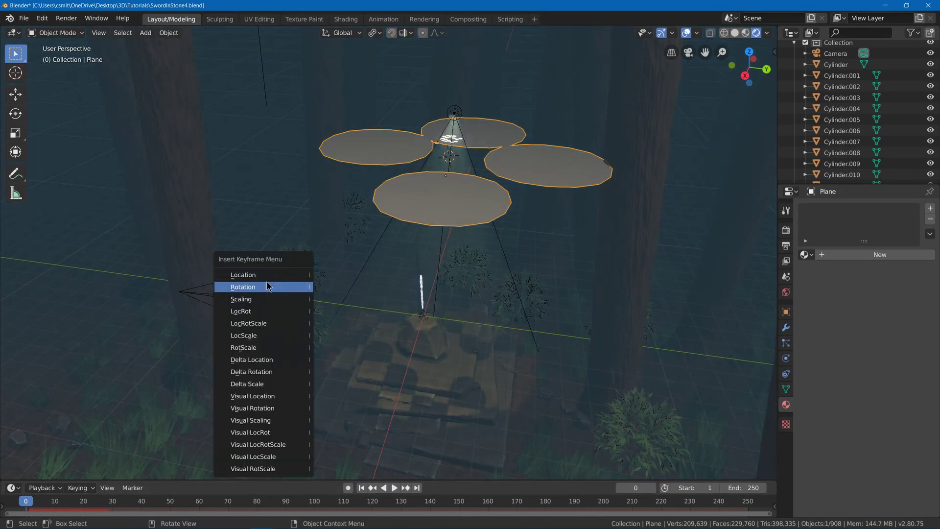
{"action": "left_click", "coordinate": [267, 282]}
- At frame 248, rotate the emitter plane 90° about the Z axis and insert a Rotation keyframe
{"action": "left_click_drag", "start_coordinate": [31, 500], "coordinate": [744, 465]}
{"action": "type", "text": "r"}
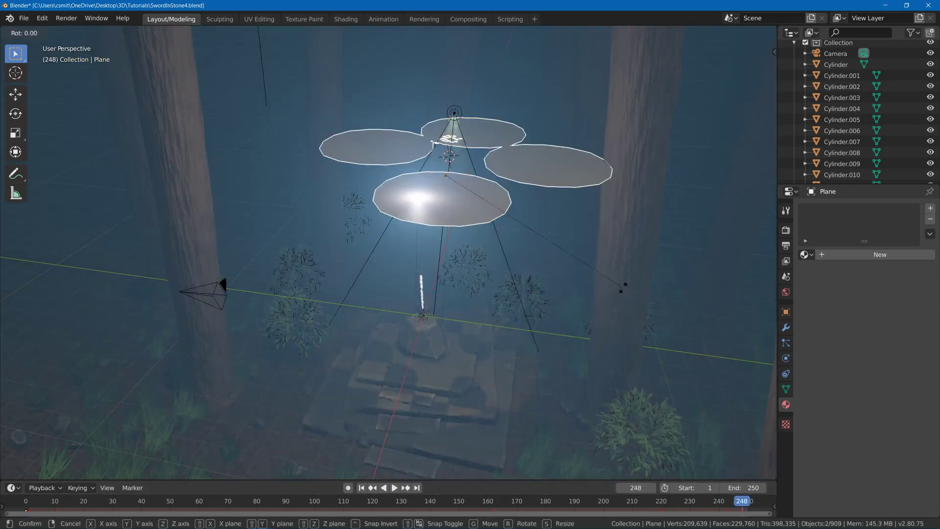
{"action": "type", "text": "z90"}
{"action": "key", "text": "Return"}
{"action": "key", "text": "i"}
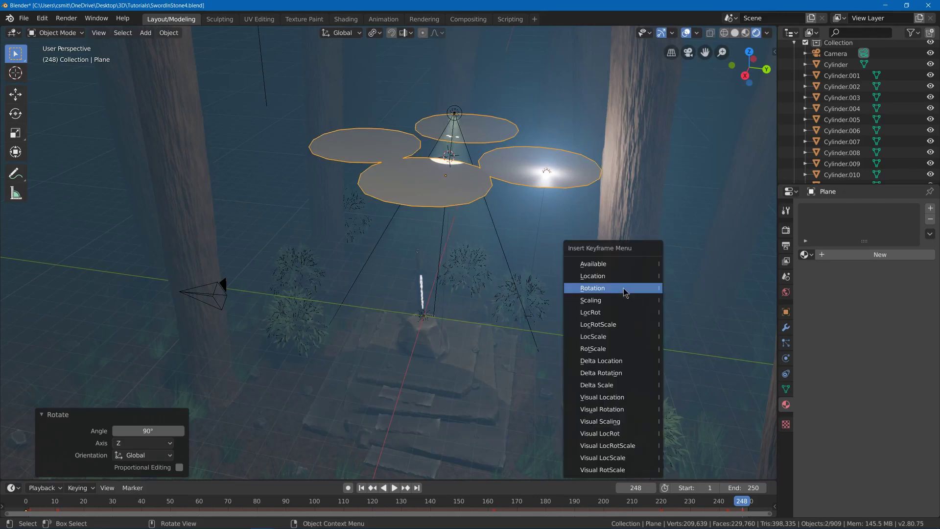
{"action": "left_click", "coordinate": [623, 292]}
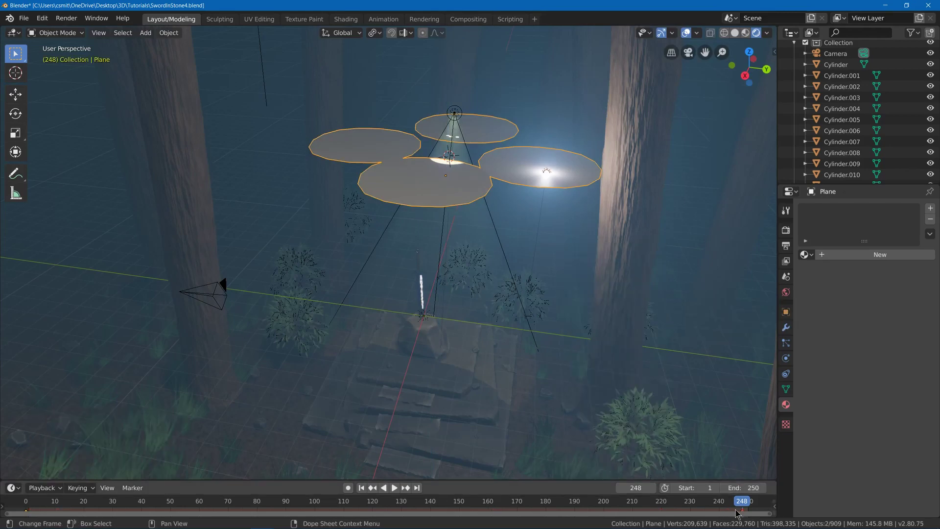
- Return to frame 0 and play the animation to review the rotating emitter discs
{"action": "left_click_drag", "start_coordinate": [625, 504], "coordinate": [26, 501]}
{"action": "middle_click_drag", "start_coordinate": [320, 353], "coordinate": [325, 336]}
{"action": "key", "text": "space"}
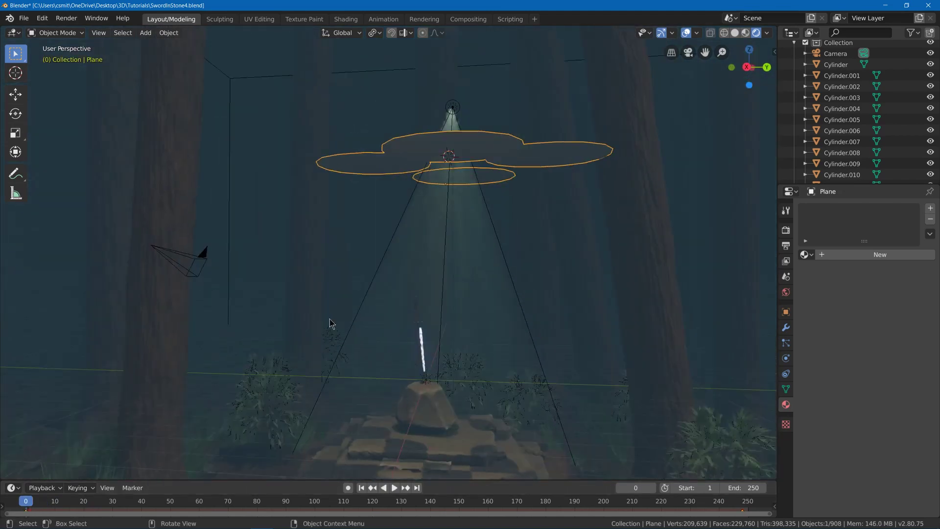
- Hide the viewport overlays and play the animation from several angles to review the rotating emitter discs, stopping at frame 248
{"action": "middle_click_drag", "start_coordinate": [512, 266], "coordinate": [531, 253]}
{"action": "scroll", "coordinate": [546, 222], "scroll_direction": "up", "scroll_amount": 2}
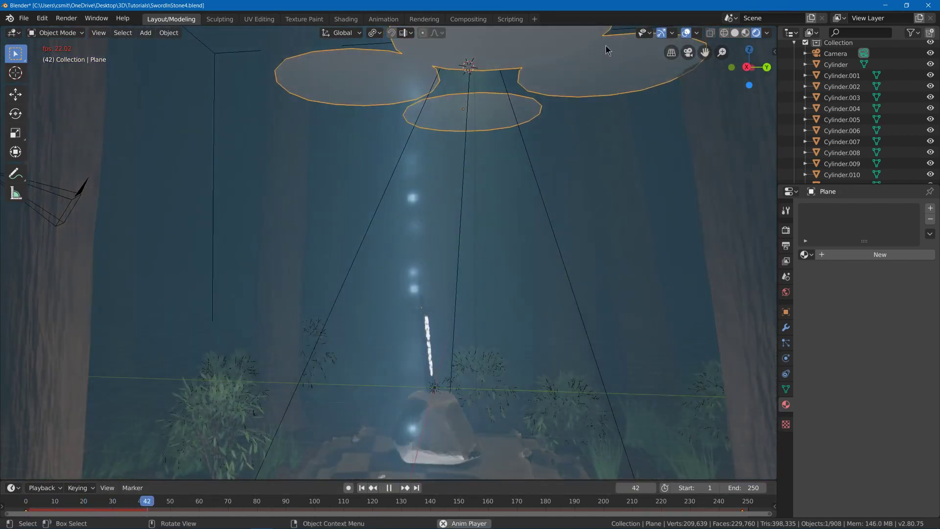
{"action": "left_click", "coordinate": [686, 32]}
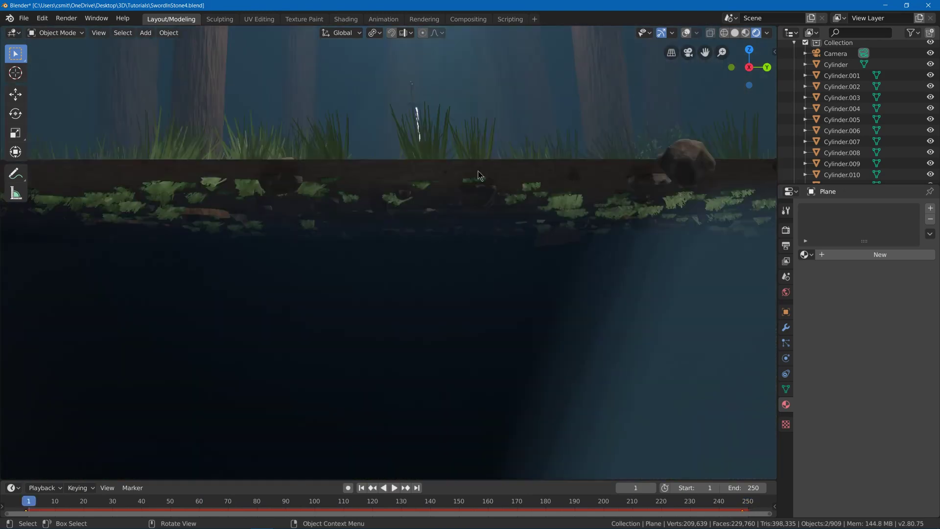
{"action": "middle_click_drag", "start_coordinate": [466, 165], "coordinate": [564, 379], "text": "shift"}
{"action": "left_click", "coordinate": [294, 501]}
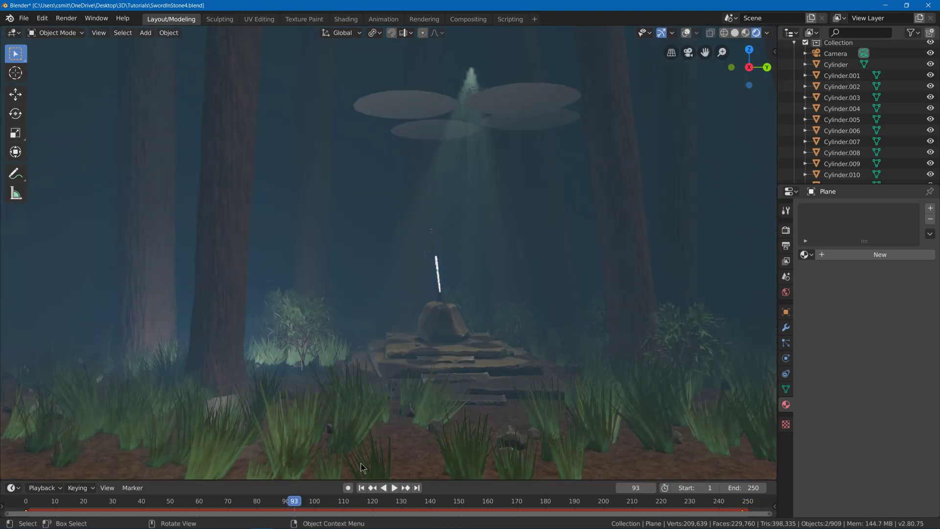
{"action": "key", "text": "space"}
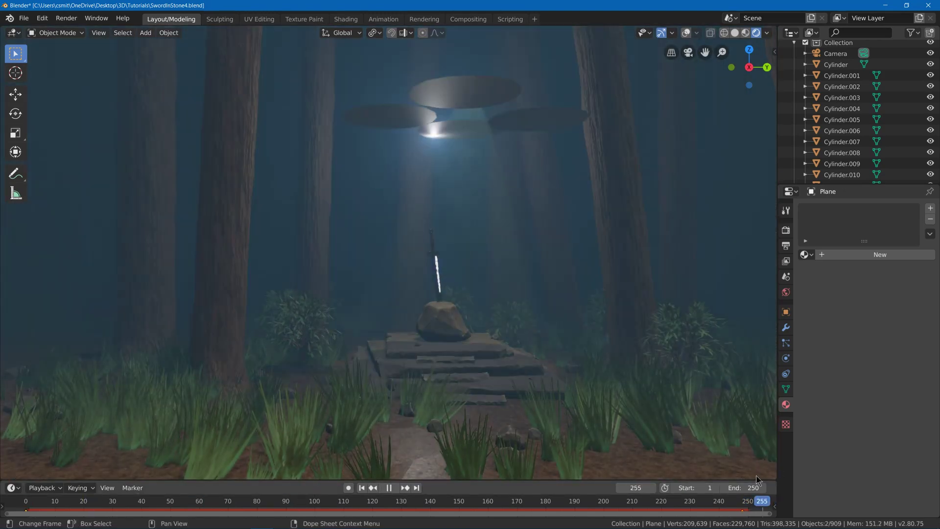
{"action": "key", "text": "space"}
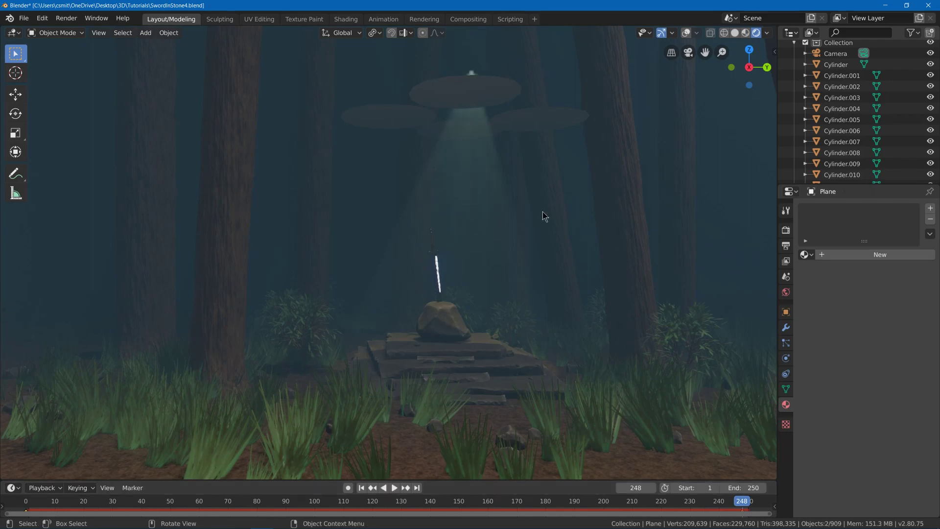
- At frame 248, rotate the emitter plane -45° about the Z axis and insert a Rotation keyframe
{"action": "type", "text": "rz"}
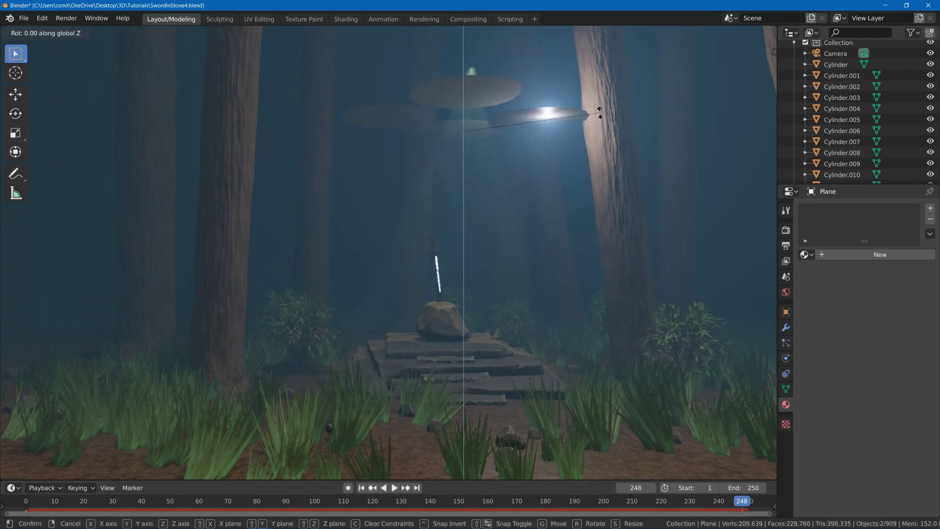
{"action": "type", "text": "45"}
{"action": "key", "text": "minus"}
{"action": "key", "text": "Return"}
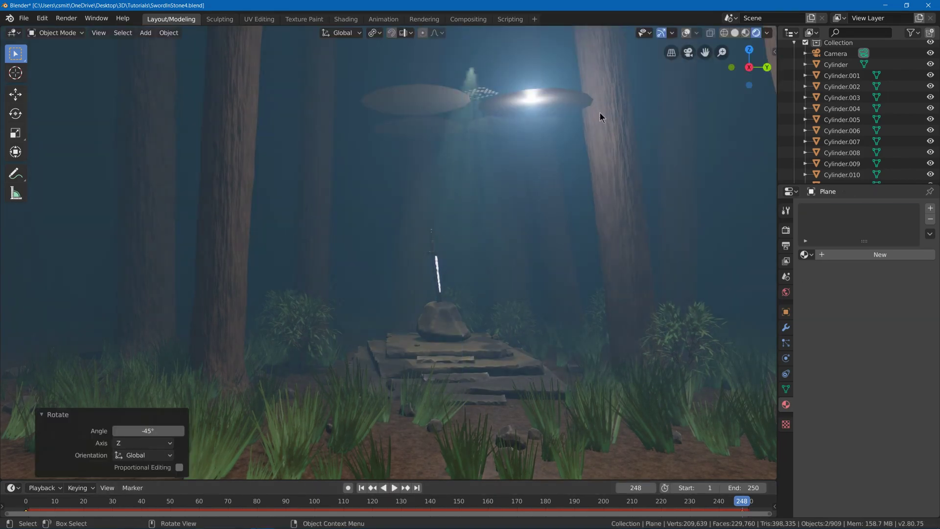
{"action": "key", "text": "i"}
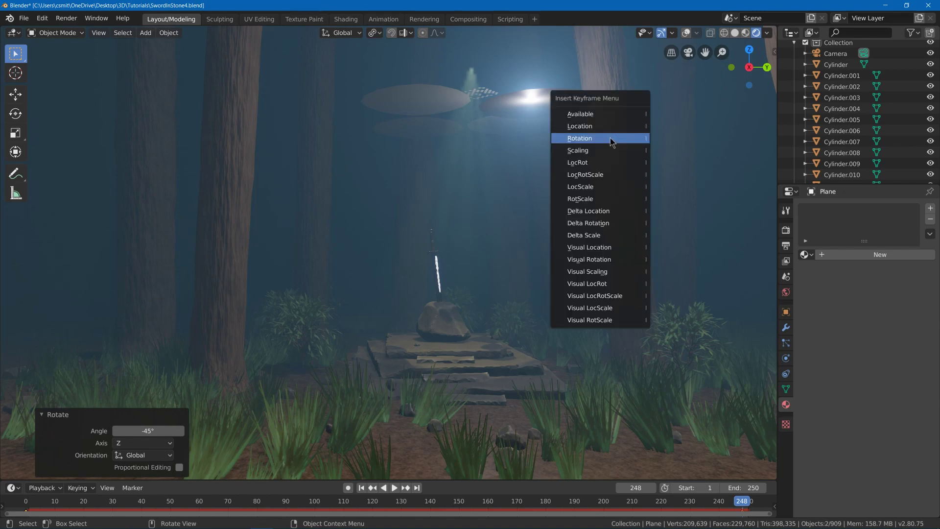
{"action": "left_click", "coordinate": [610, 138]}
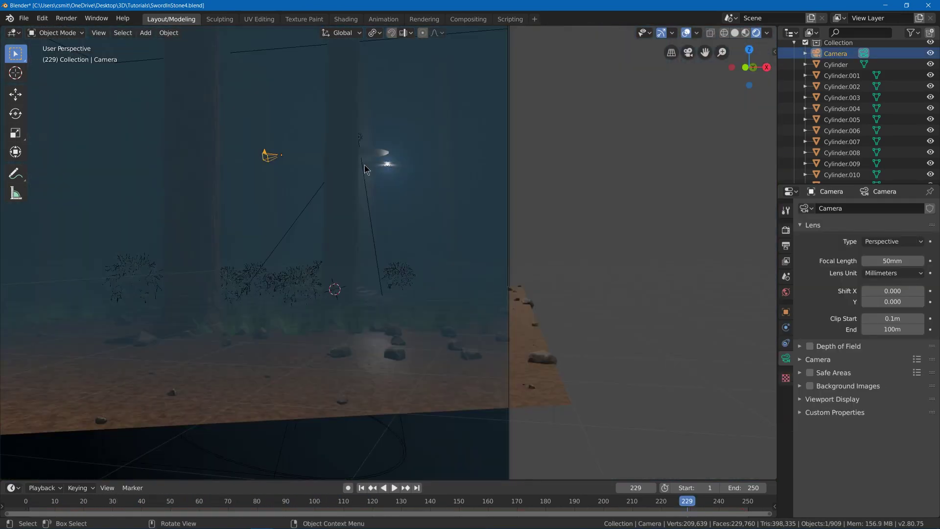
- Reposition the camera in front of the sword, finishing with a move of about 0.42 m in X, -1.97 m in Y and -1.51 m in Z
{"action": "key", "text": "g"}
{"action": "left_click", "coordinate": [520, 206]}
{"action": "middle_click_drag", "start_coordinate": [517, 201], "coordinate": [446, 198]}
{"action": "key", "text": "g"}
{"action": "left_click", "coordinate": [405, 229]}
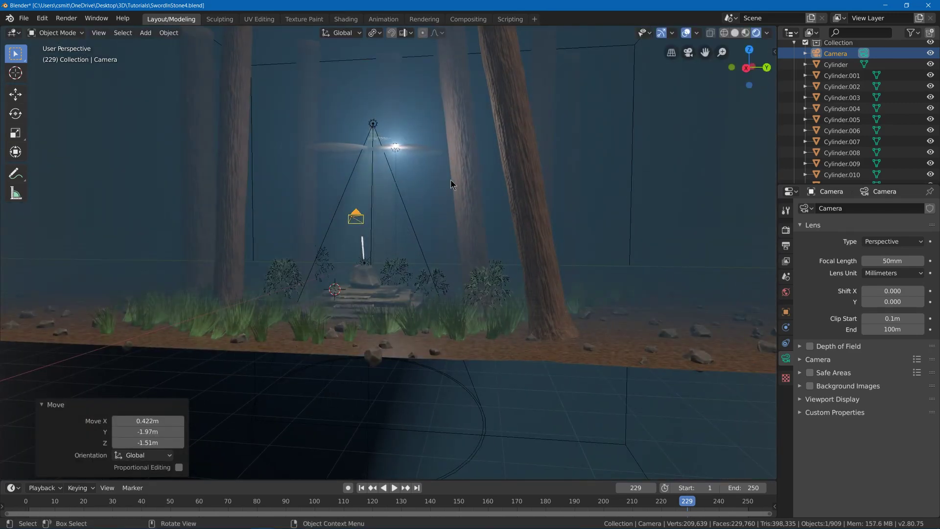
- Lower the camera about 2.72 m and move it about 4.21 m along X, away from the sword
{"action": "key", "text": "KP_0"}
{"action": "key", "text": "g"}
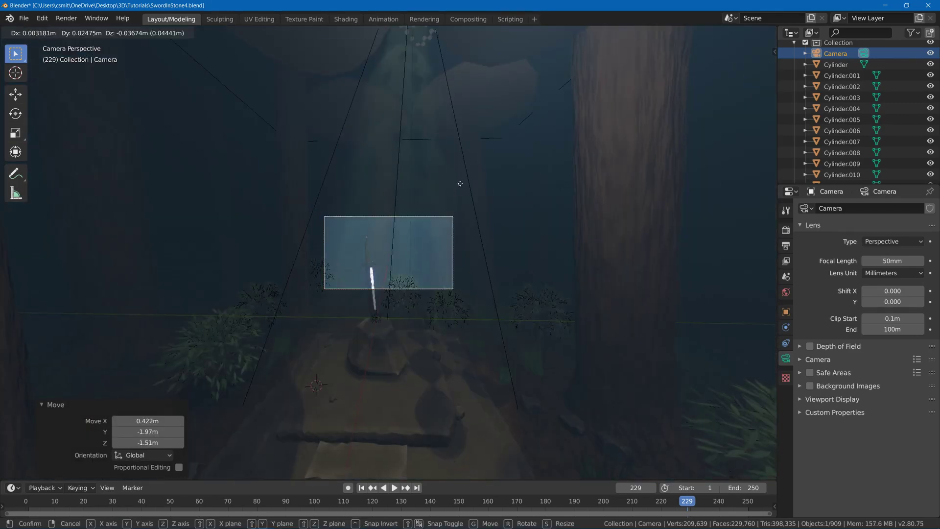
{"action": "left_click", "coordinate": [441, 260]}
{"action": "middle_click_drag", "start_coordinate": [441, 260], "coordinate": [558, 211]}
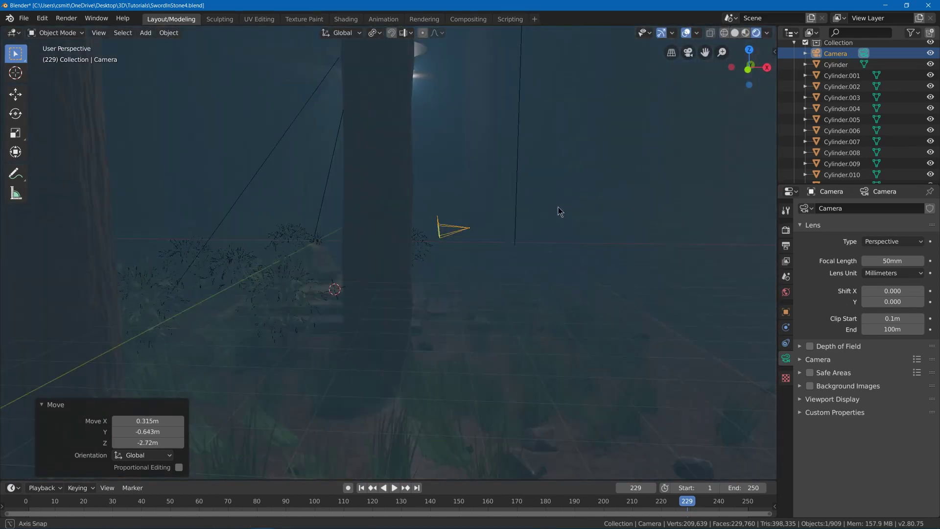
{"action": "key", "text": "g"}
{"action": "left_click", "coordinate": [527, 211]}
{"action": "key", "text": "KP_0"}
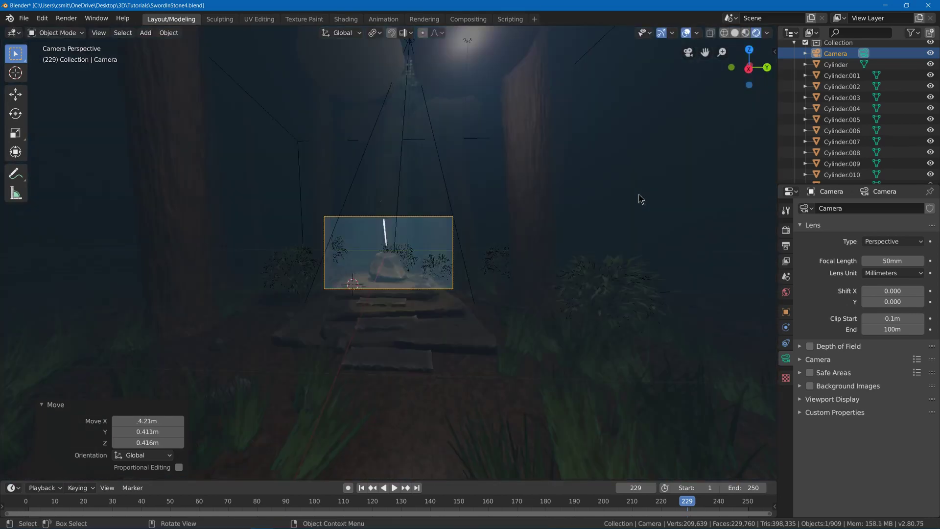
- Move the camera about 5.93 m farther back along X, set its focal length to 60 mm, and raise it about 1.14 m to frame the sword
{"action": "key", "text": "g"}
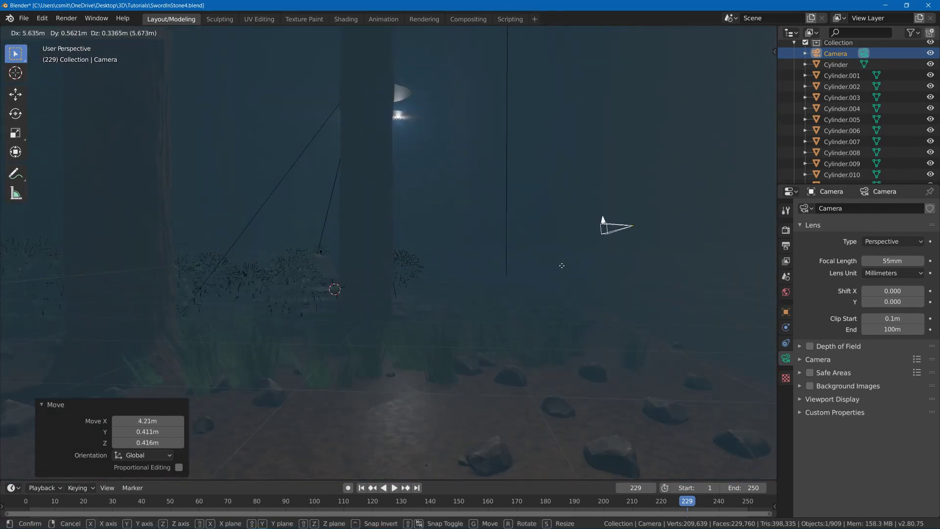
{"action": "left_click", "coordinate": [593, 244]}
{"action": "key", "text": "KP_0"}
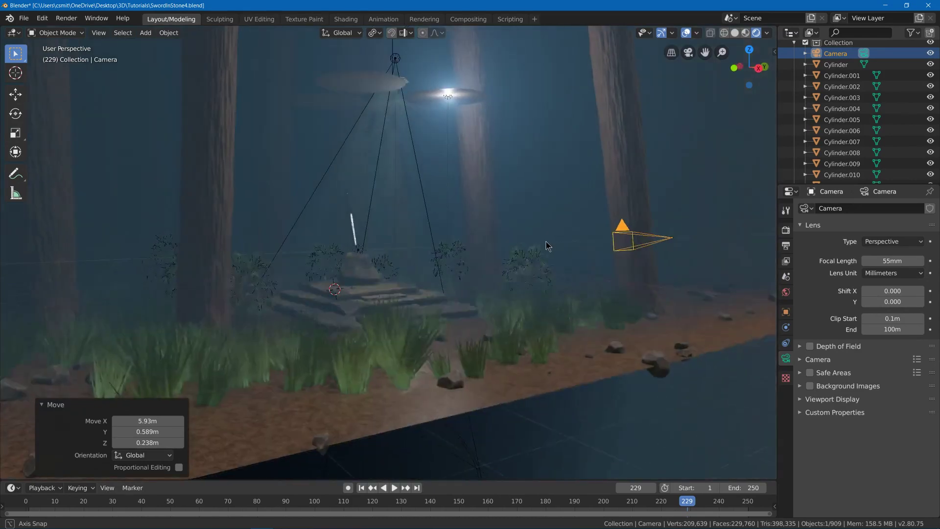
{"action": "key", "text": "g"}
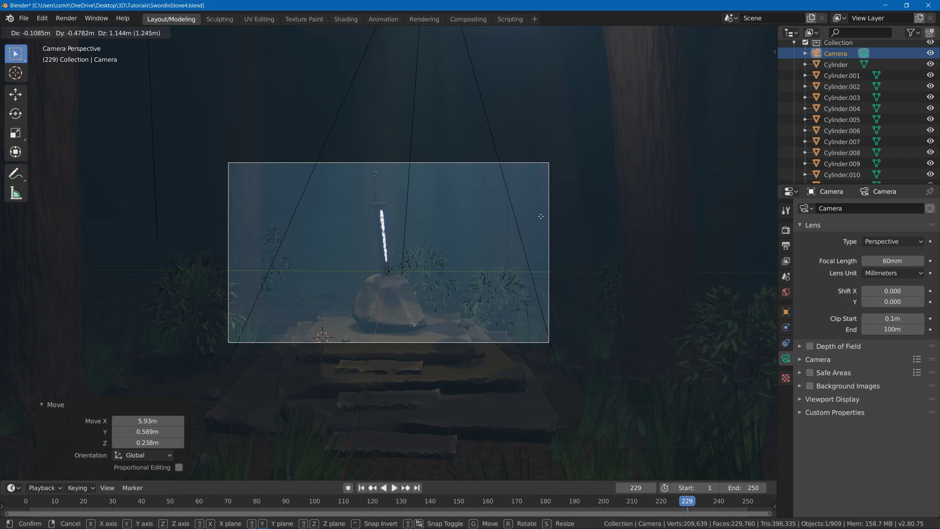
{"action": "left_click", "coordinate": [542, 218]}
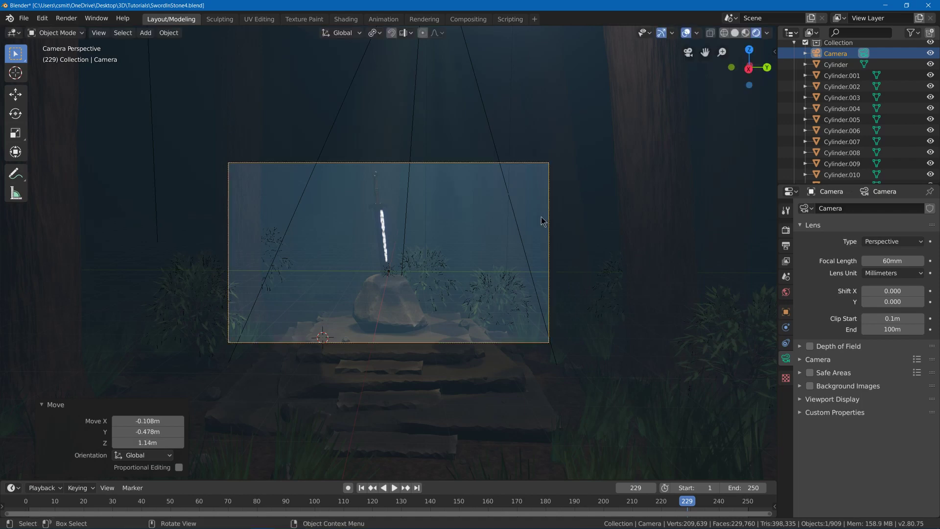
- Hide the viewport overlays and keyframe the camera's 60 mm focal length at frame 0
{"action": "left_click", "coordinate": [685, 34]}
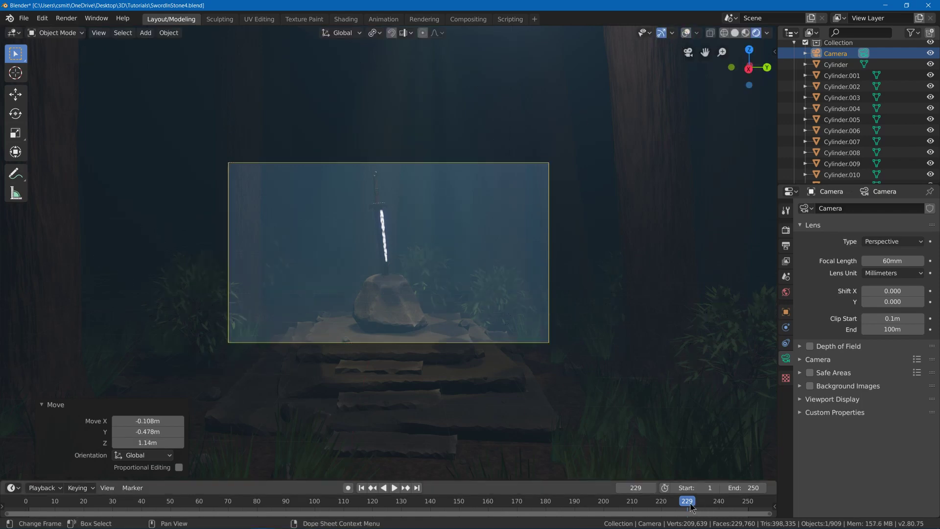
{"action": "left_click_drag", "start_coordinate": [691, 507], "coordinate": [25, 503]}
{"action": "key", "text": "space"}
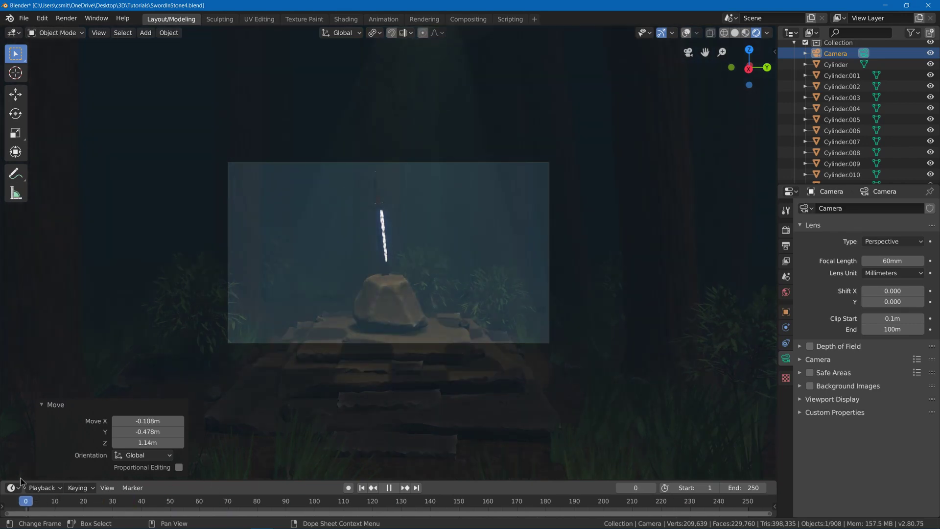
{"action": "key", "text": "space"}
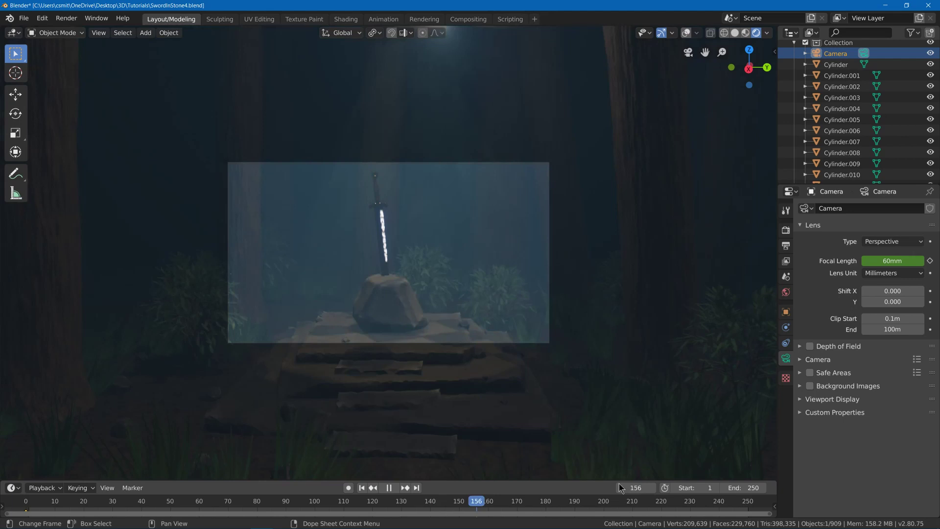
- At frame 249, set the camera's focal length to 27 mm, keyframe it, and play the animation to review the zoom-out
{"action": "left_click_drag", "start_coordinate": [618, 483], "coordinate": [748, 489]}
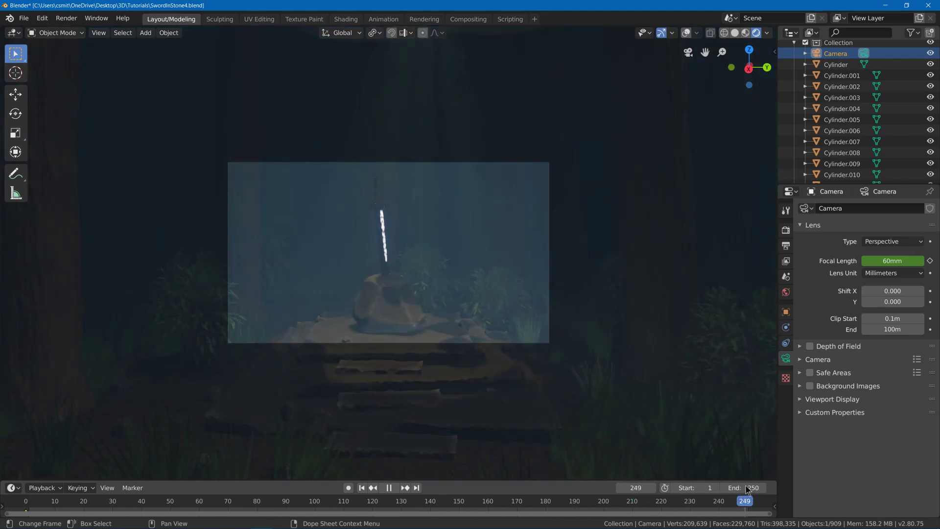
{"action": "key", "text": "space"}
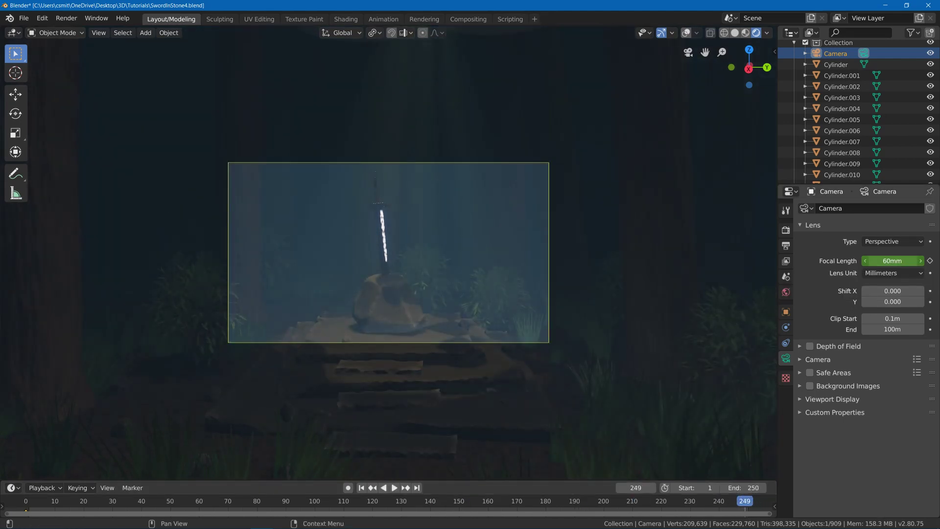
{"action": "left_click_drag", "start_coordinate": [893, 261], "coordinate": [827, 261]}
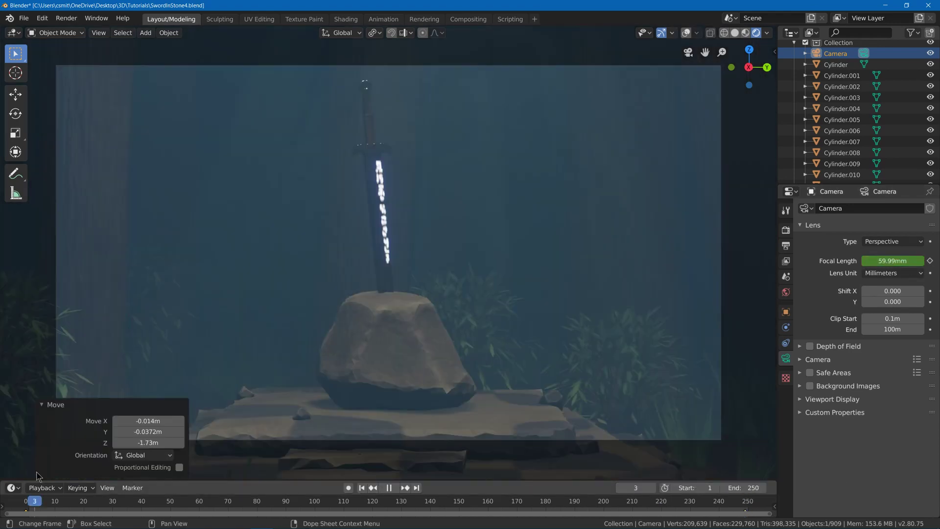
{"action": "key", "text": "space"}
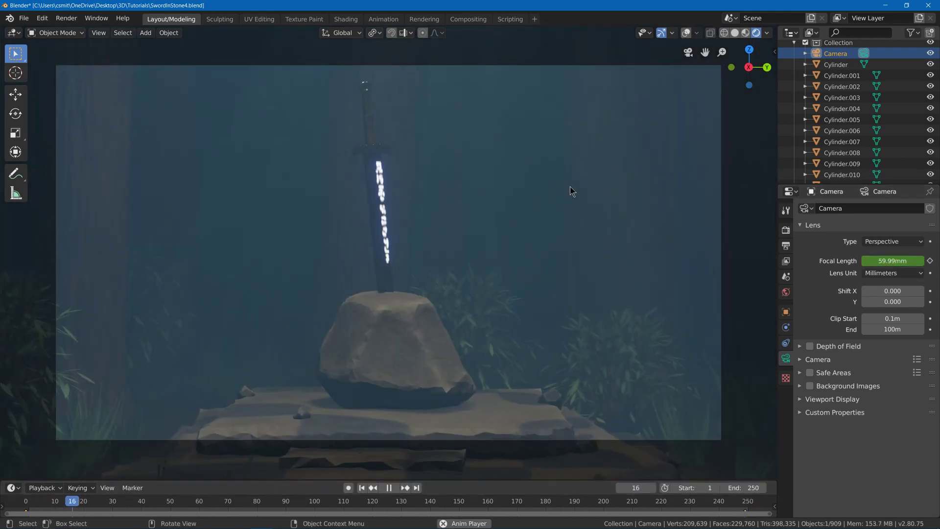